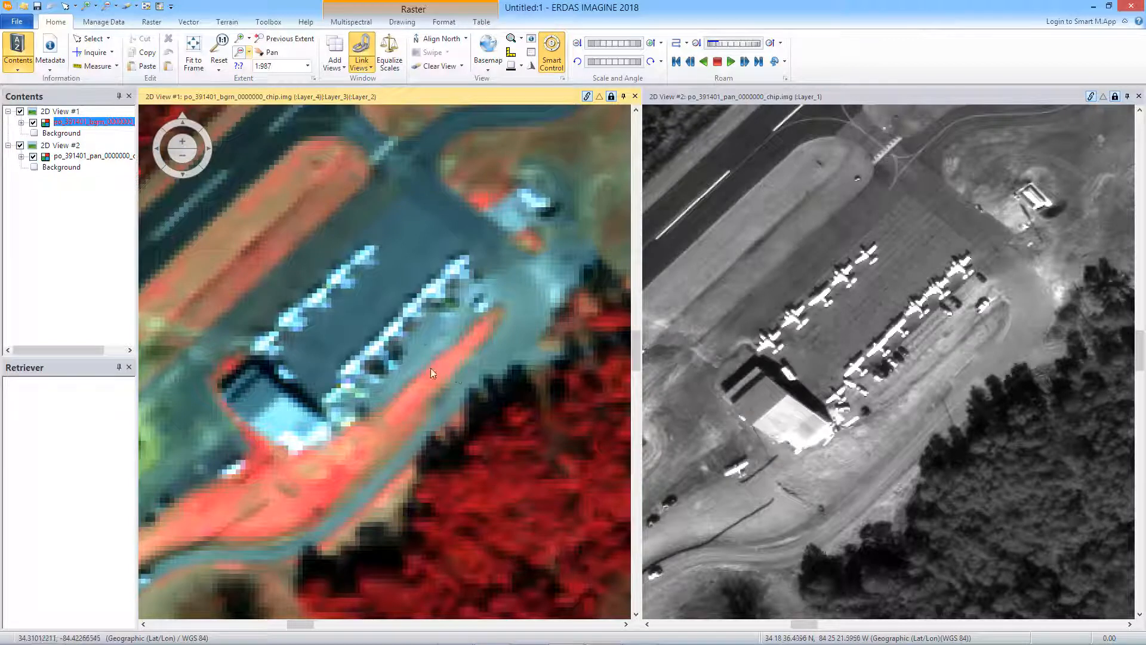
# Step: Compare the linked multispectral and panchromatic views around the airfield and close the panchromatic 2D View #2
pyautogui.moveTo(418, 338); pyautogui.dragTo(436, 373)
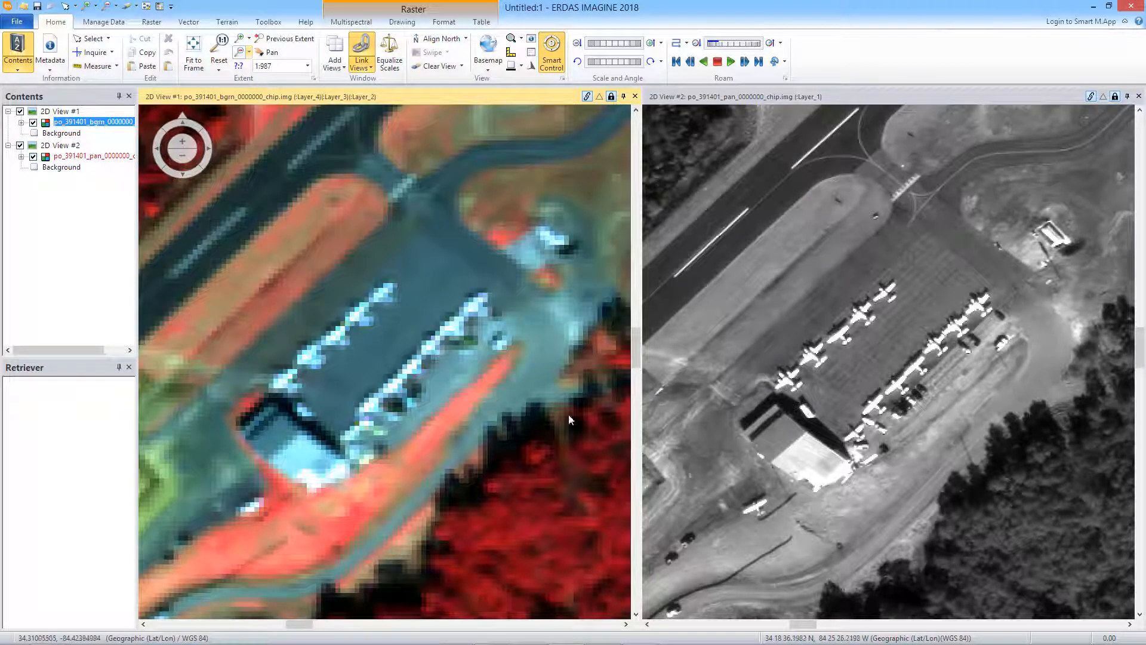
pyautogui.moveTo(535, 402); pyautogui.dragTo(503, 391)
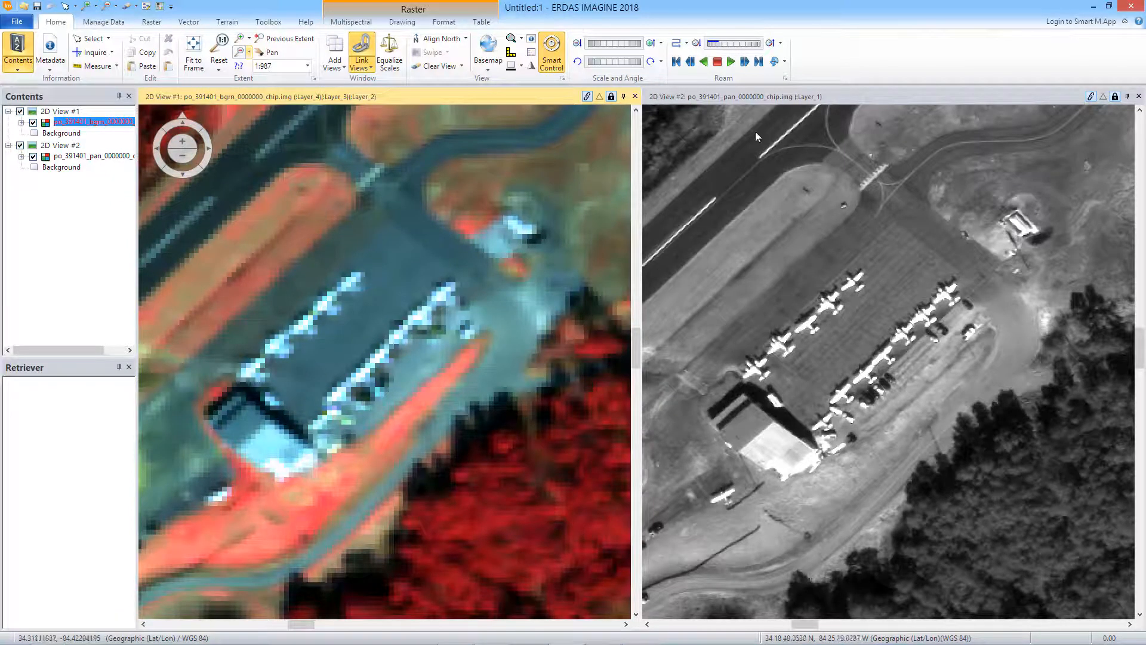
pyautogui.click(1139, 96)
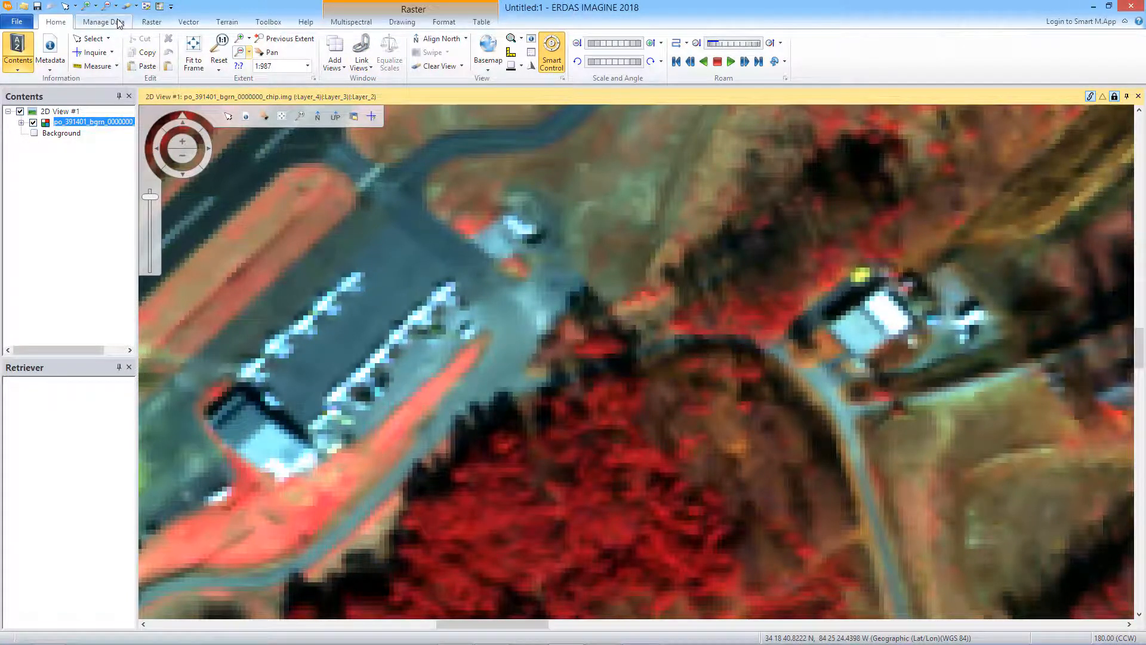
# Step: Start the NNDiffuse Resolution Merge and open its underlying model for editing in a widened Spatial Model Editor
pyautogui.click(150, 23)
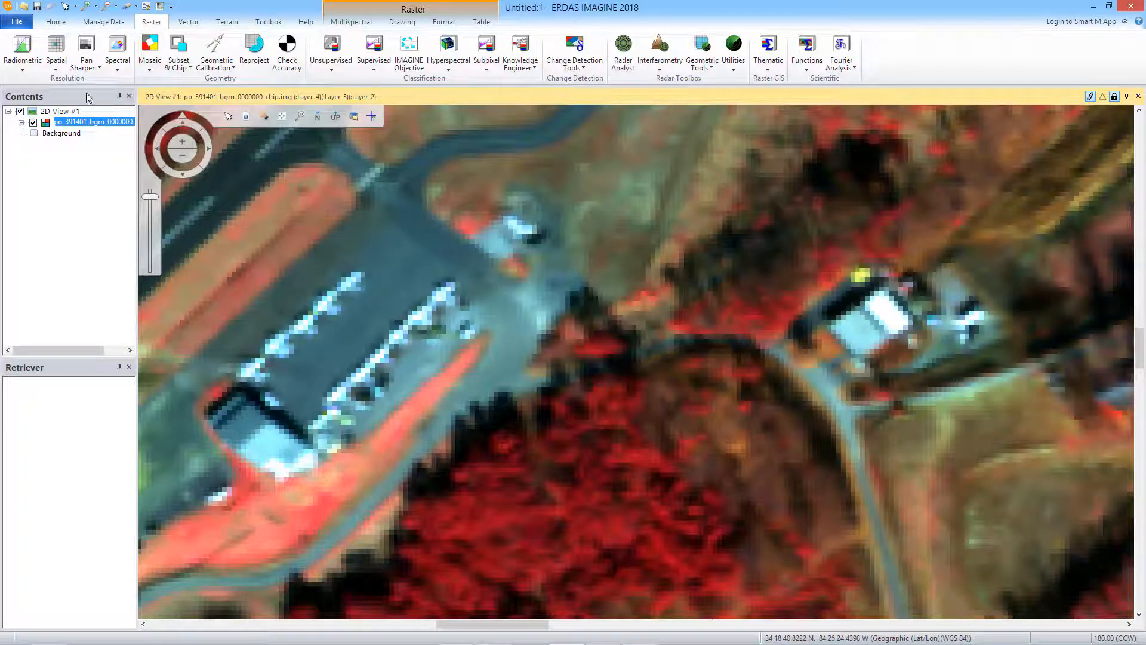
pyautogui.click(93, 69)
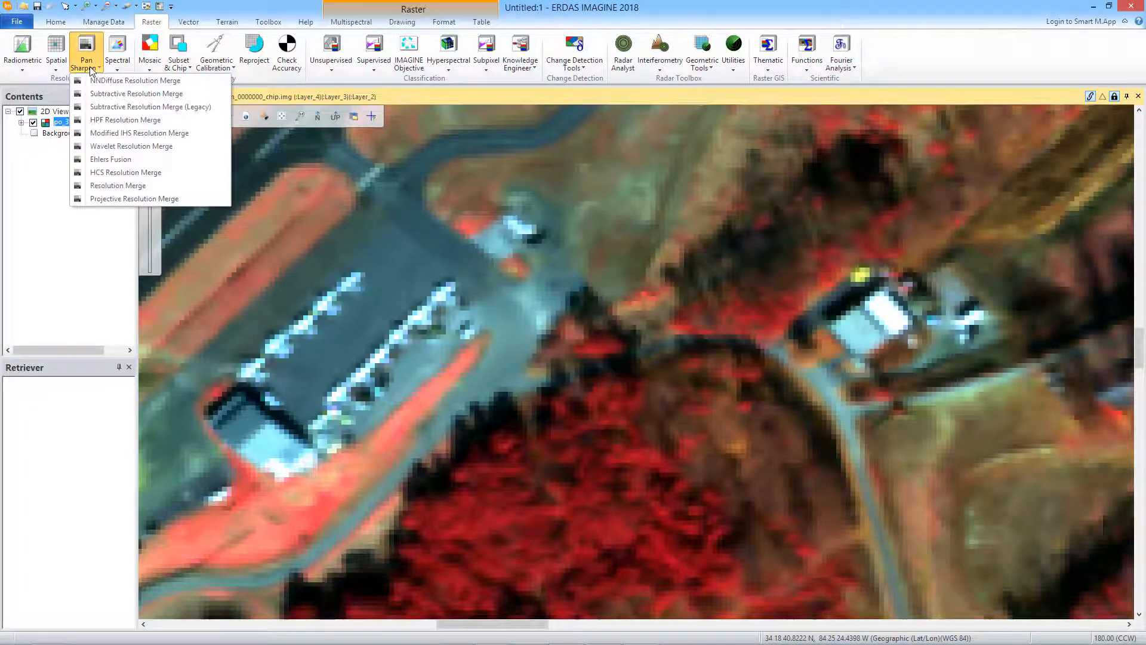
pyautogui.click(175, 86)
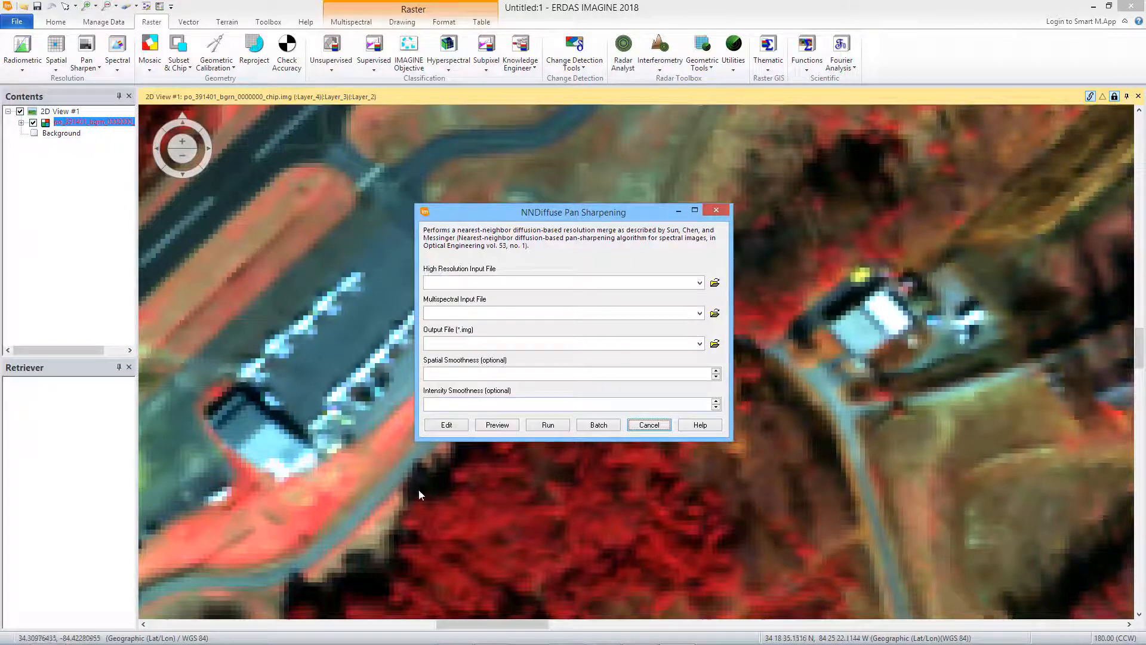
pyautogui.click(446, 425)
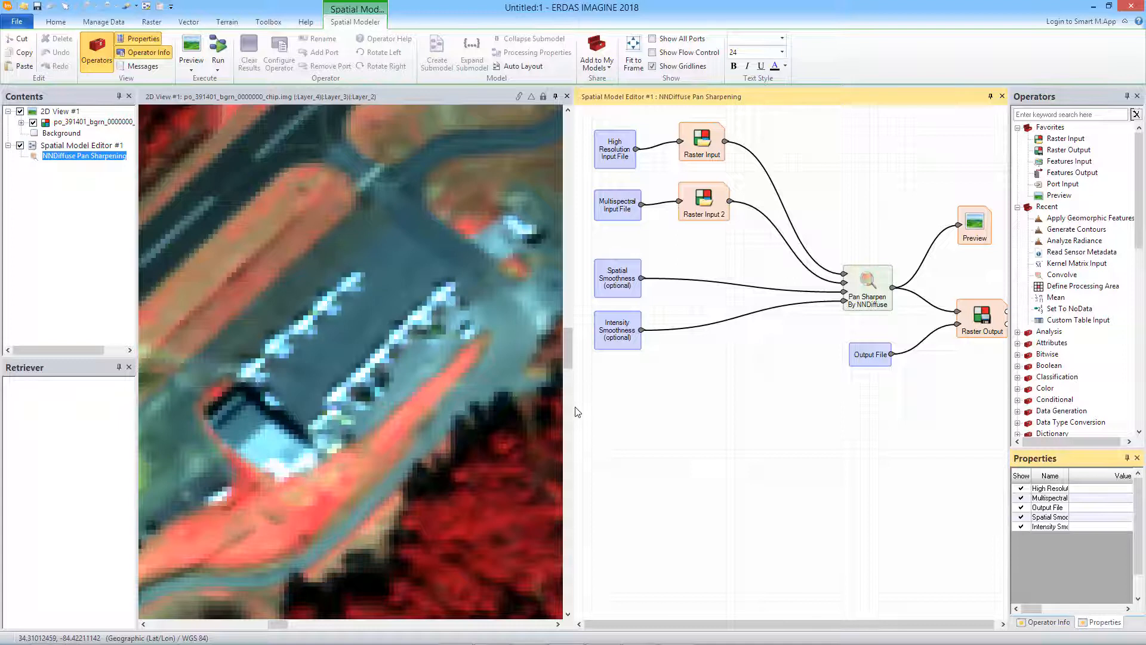
pyautogui.moveTo(574, 407); pyautogui.dragTo(445, 398)
pyautogui.moveTo(588, 421); pyautogui.dragTo(644, 445)
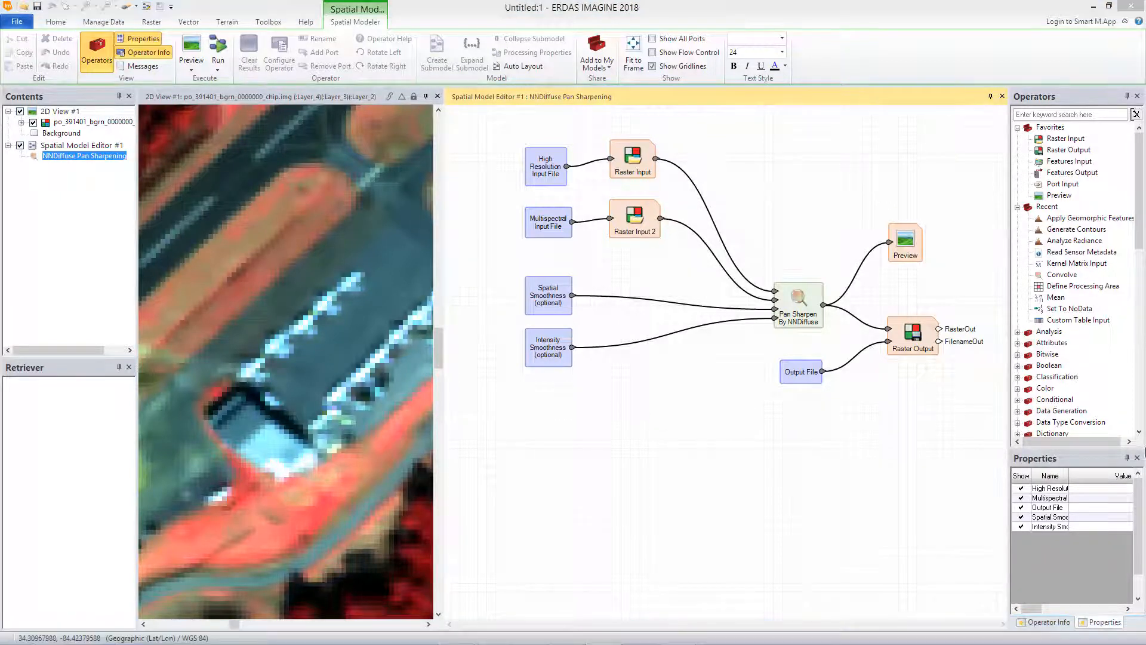
# Step: Inspect the properties of the Pan Sharpen By NNDiffuse operator, including SpatialSmoothness and IntensitySmoothness, and restore the pane widths
pyautogui.click(796, 317)
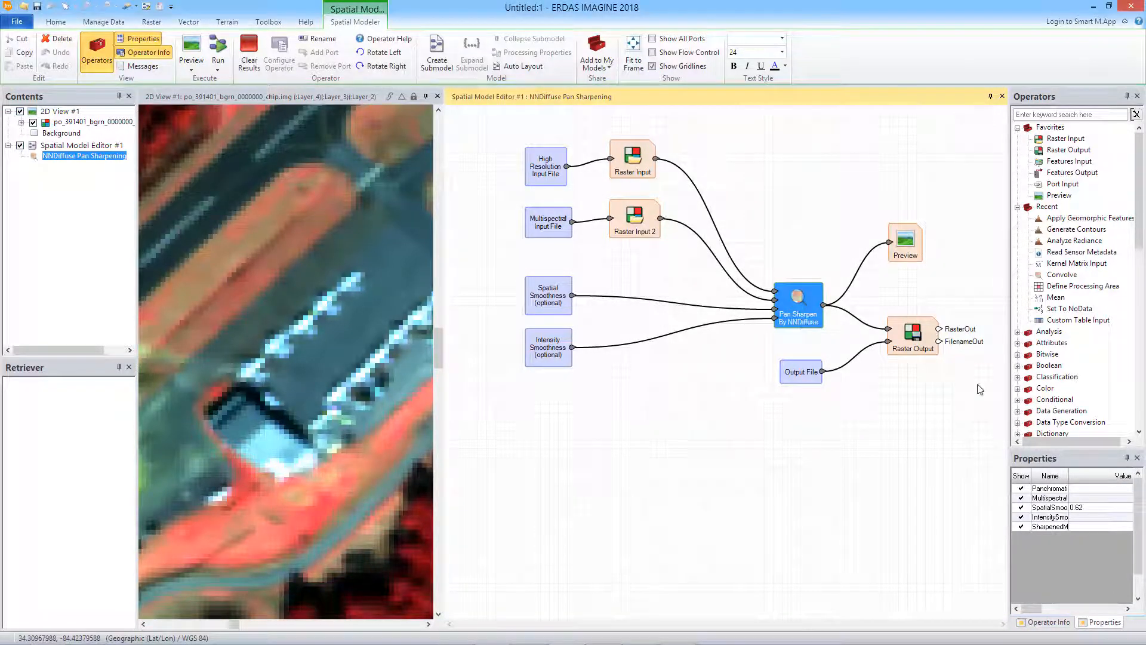
pyautogui.moveTo(1009, 389); pyautogui.dragTo(920, 389)
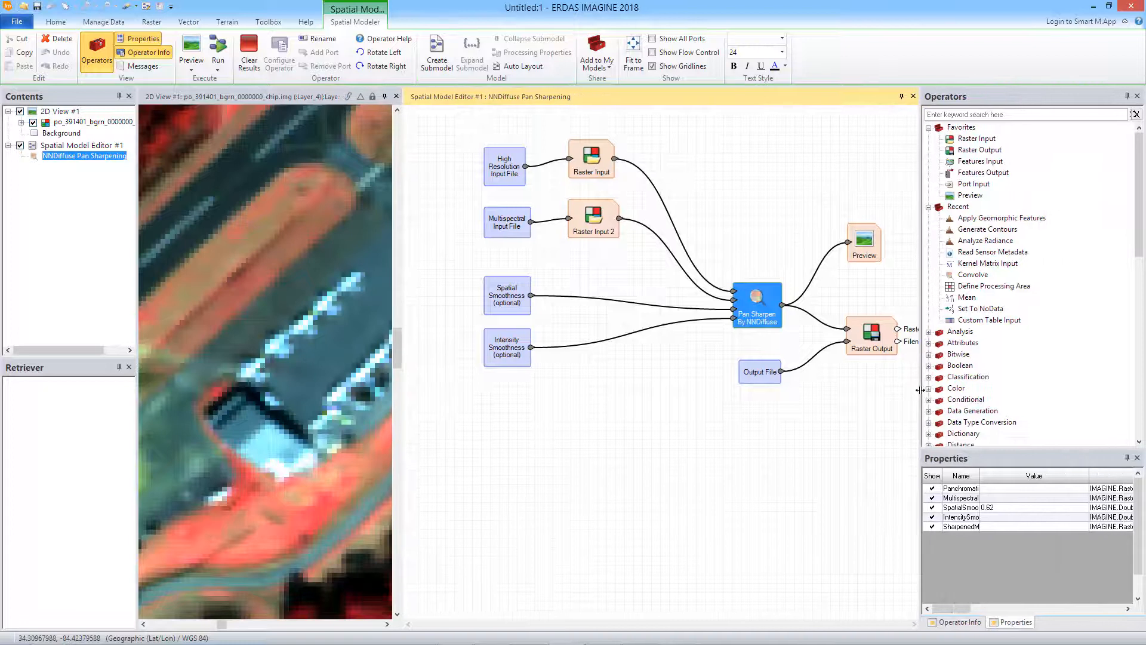
pyautogui.moveTo(1009, 451); pyautogui.dragTo(1021, 410)
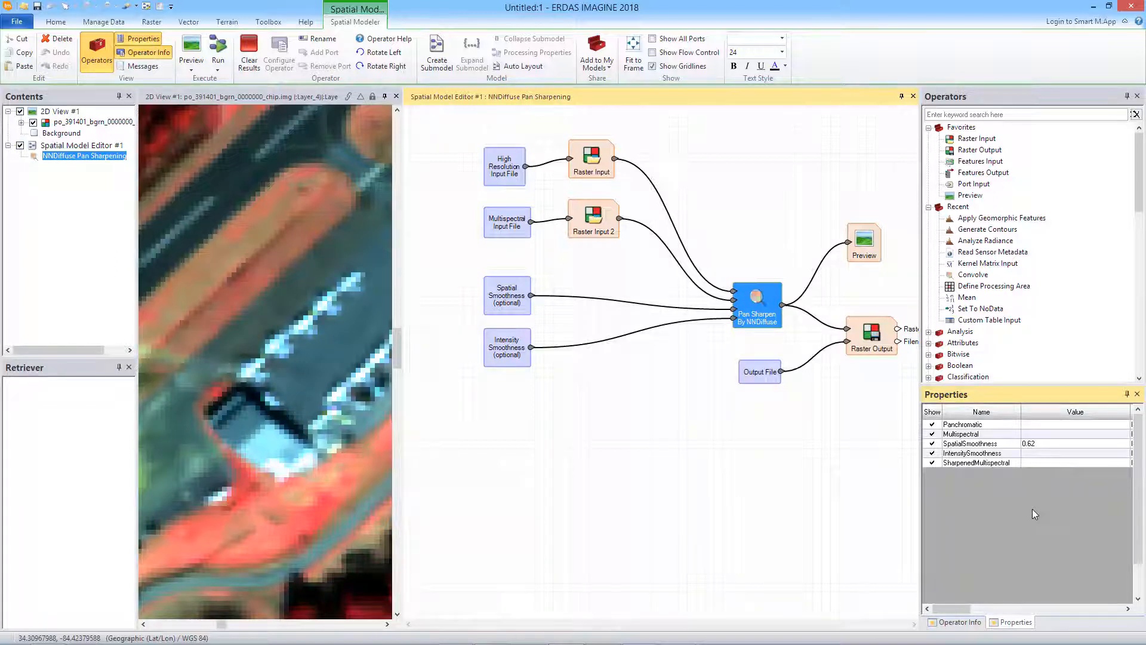
pyautogui.moveTo(890, 485); pyautogui.dragTo(857, 485)
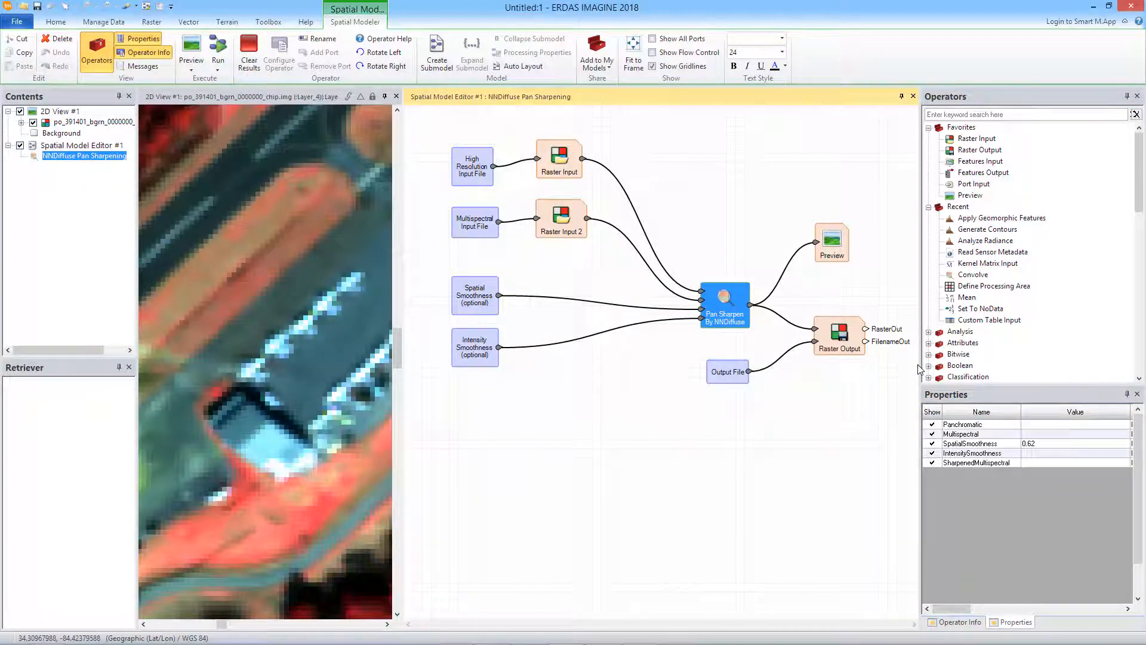
pyautogui.moveTo(919, 364); pyautogui.dragTo(1009, 367)
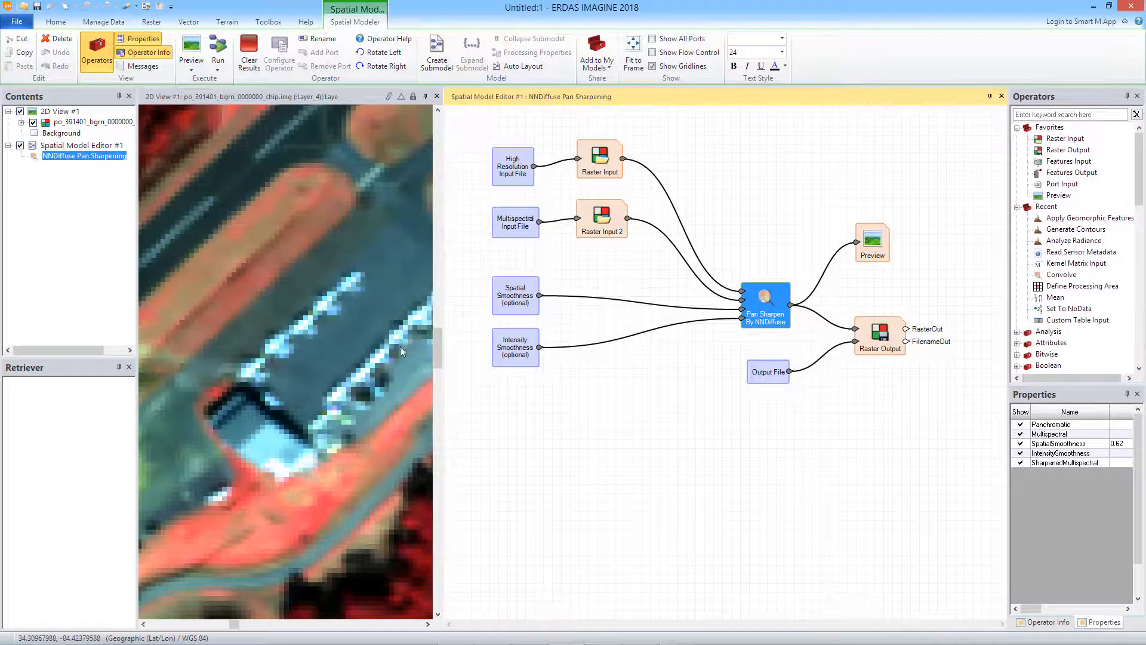
pyautogui.click(445, 407)
pyautogui.moveTo(443, 411); pyautogui.dragTo(572, 417)
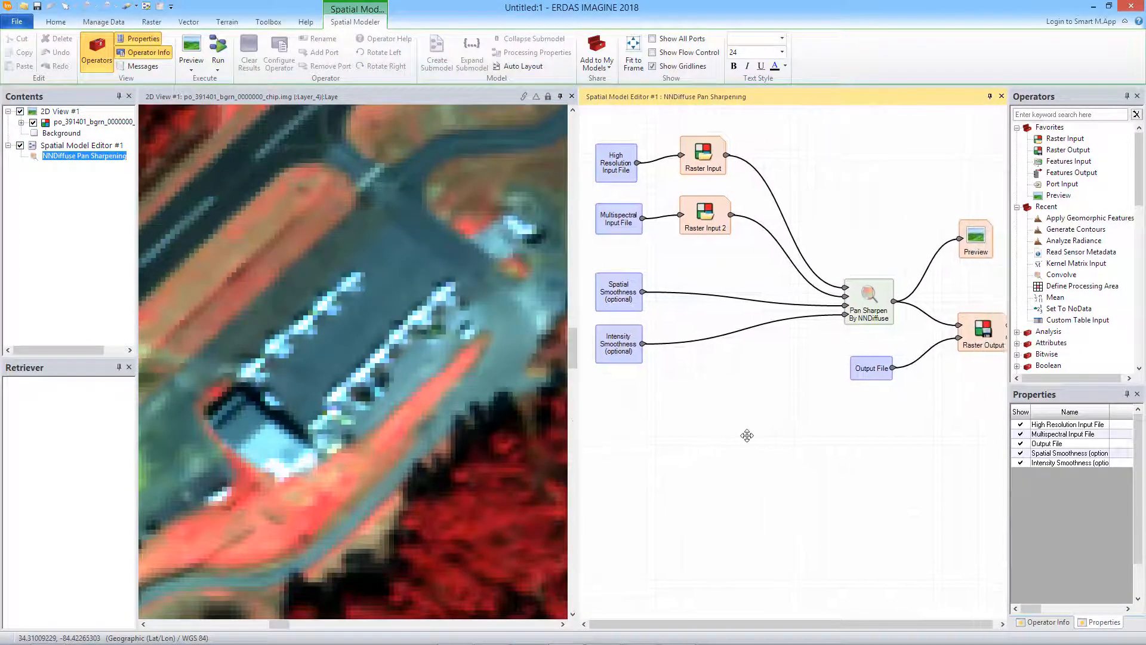
# Step: Clear the multispectral image from 2D View #1 and make the Spatial Model Editor active again
pyautogui.click(339, 116)
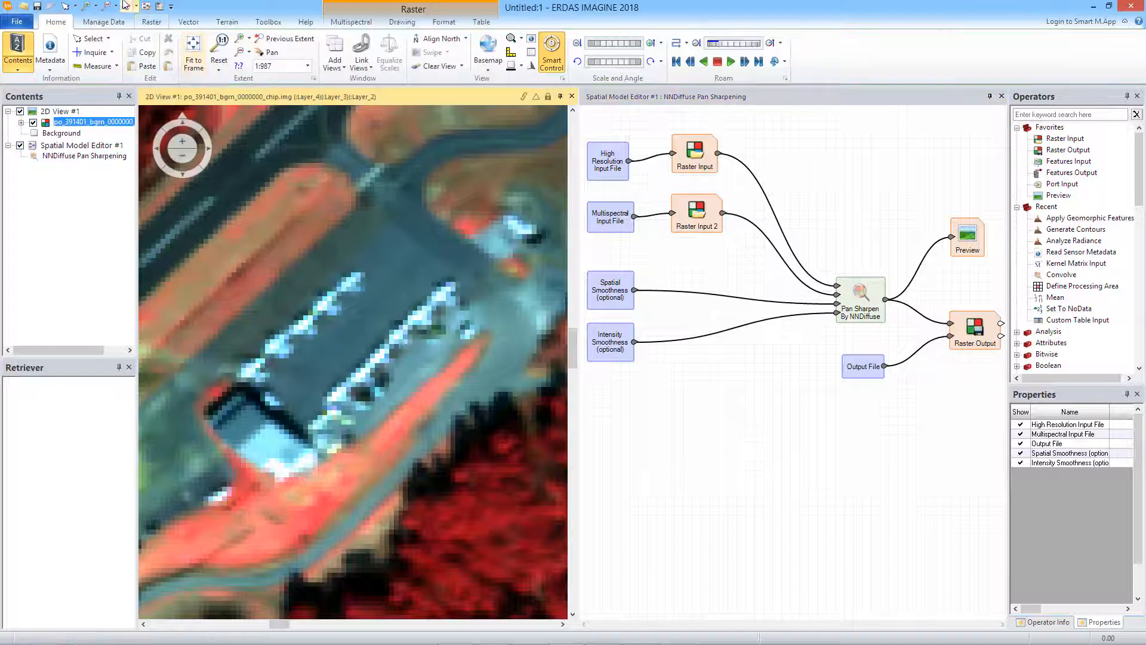
pyautogui.click(127, 7)
pyautogui.click(714, 380)
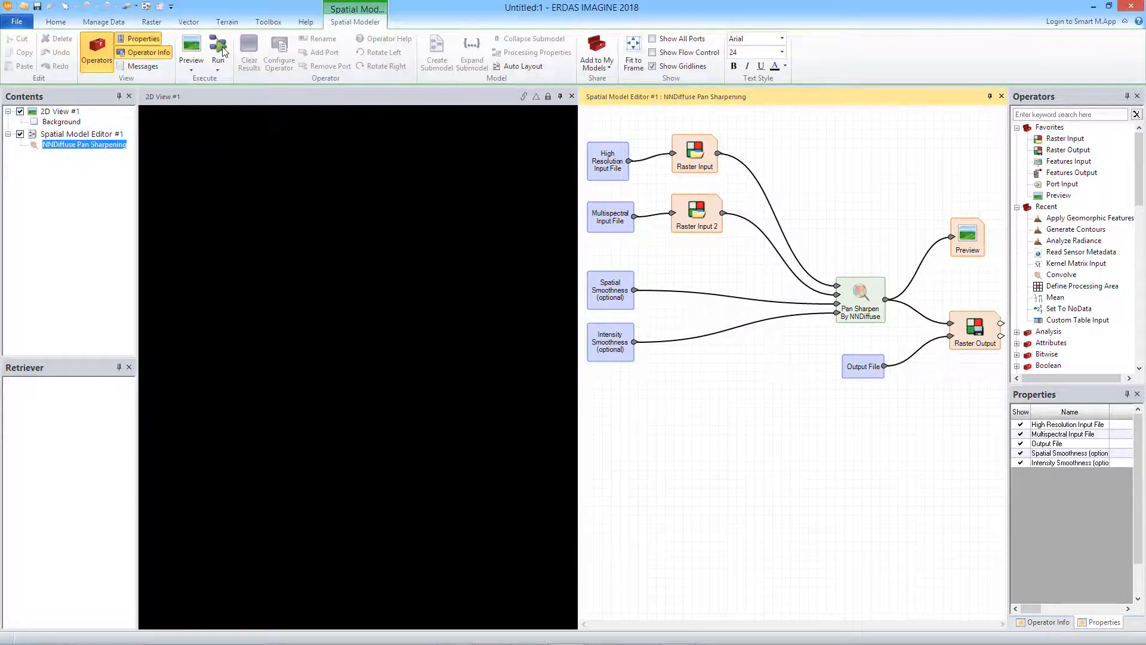
# Step: Preview the model with po_391401_pan_0000000_chip.img as high resolution input and po_391401_bgrn_0000000_chip.img as multispectral input, leaving the remaining fields empty
pyautogui.click(196, 48)
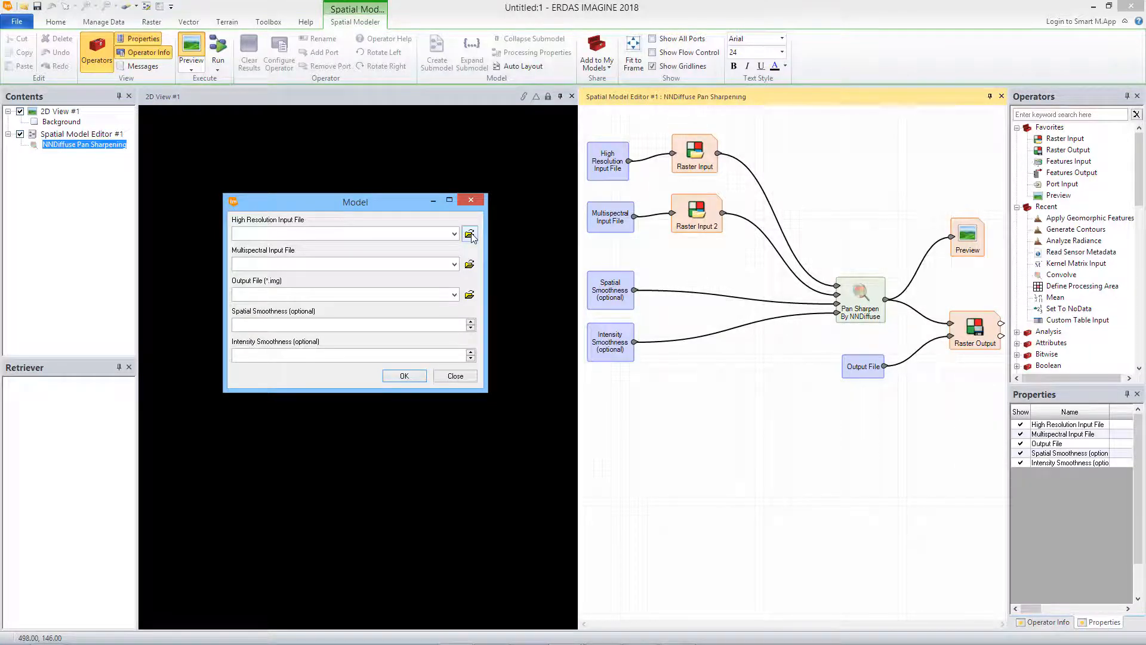
pyautogui.click(470, 234)
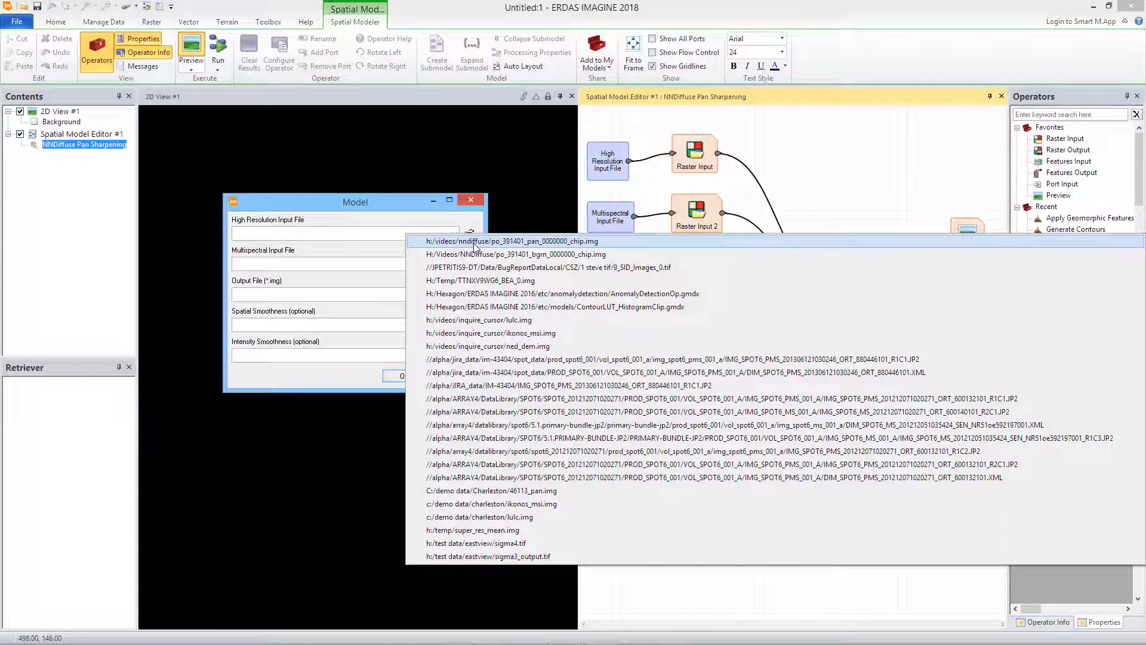
pyautogui.click(475, 244)
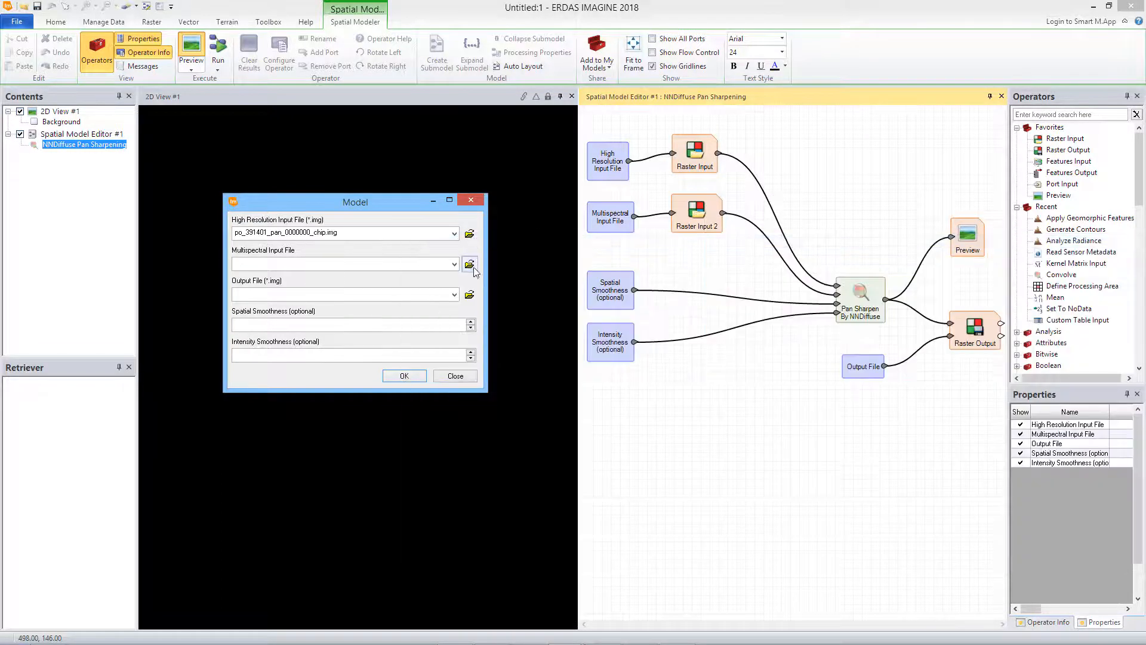
pyautogui.click(472, 269)
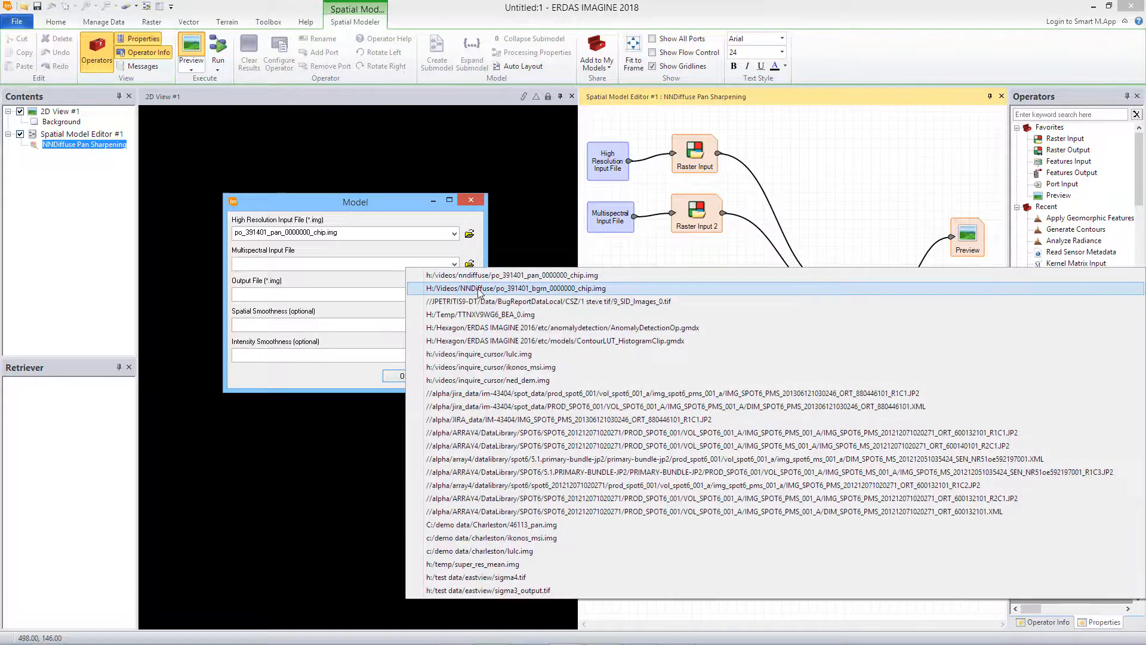
pyautogui.click(479, 292)
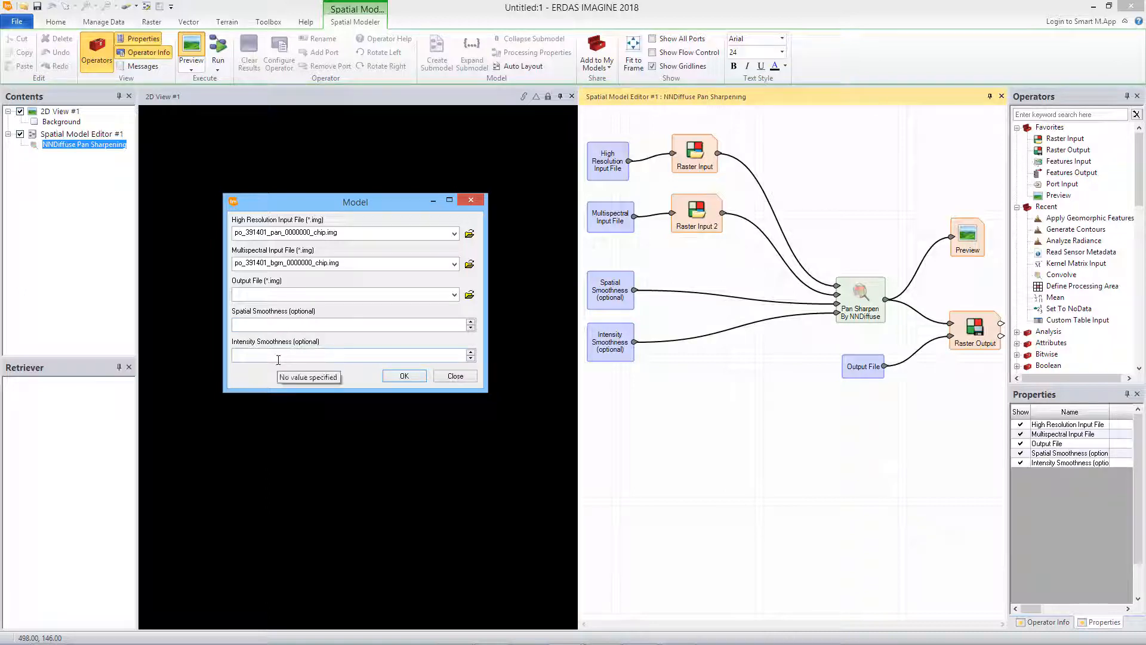
pyautogui.click(405, 376)
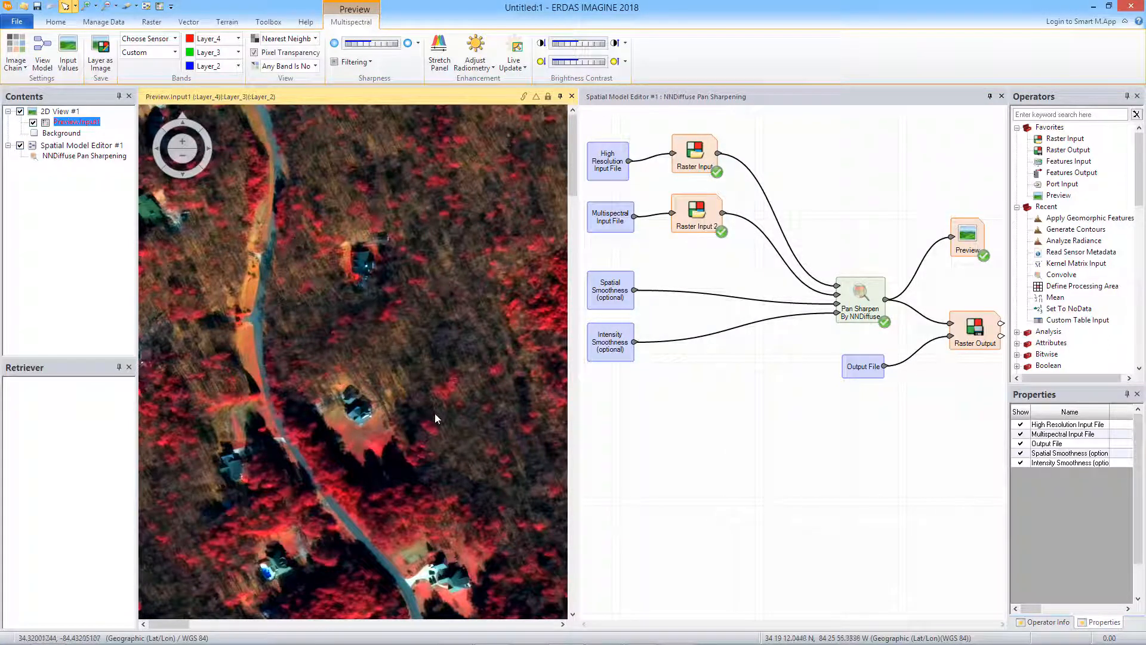
# Step: Look over the pan-sharpened preview around the houses and road, then end the preview and close its 2D view
pyautogui.moveTo(418, 417); pyautogui.dragTo(201, 403)
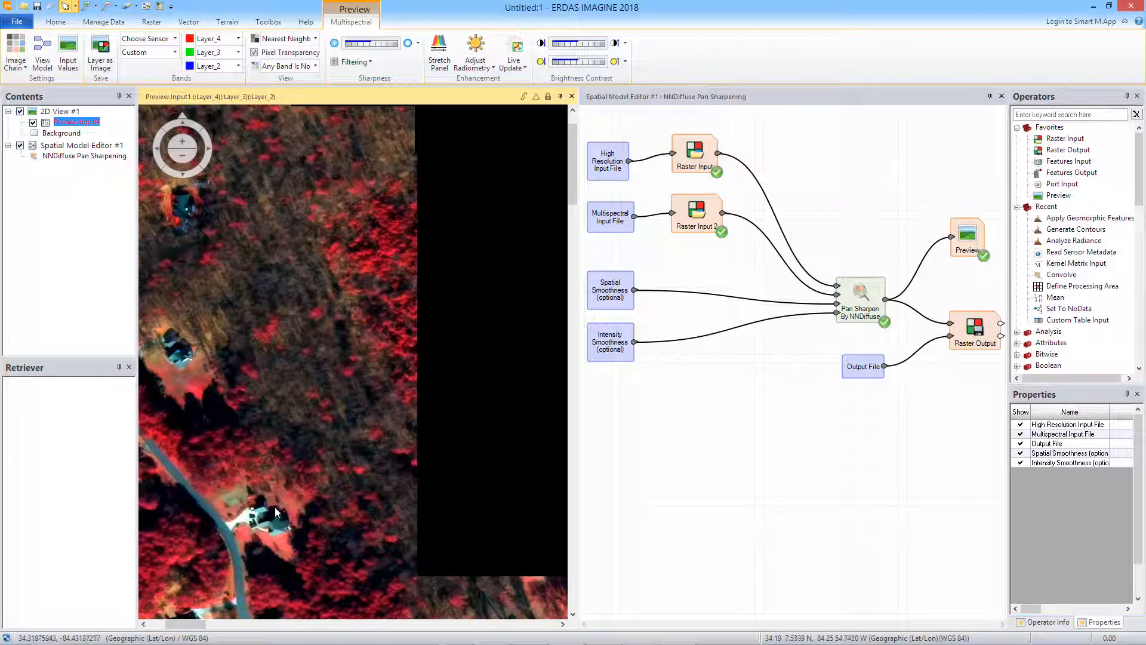
pyautogui.scroll(2, 329, 456)
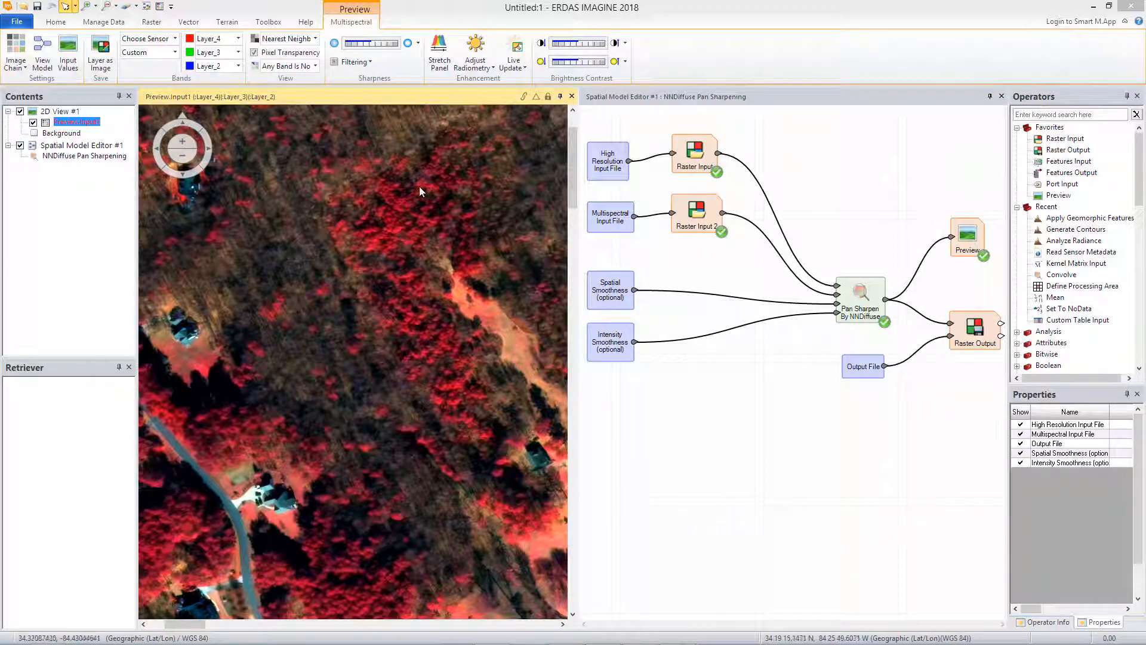
pyautogui.click(633, 99)
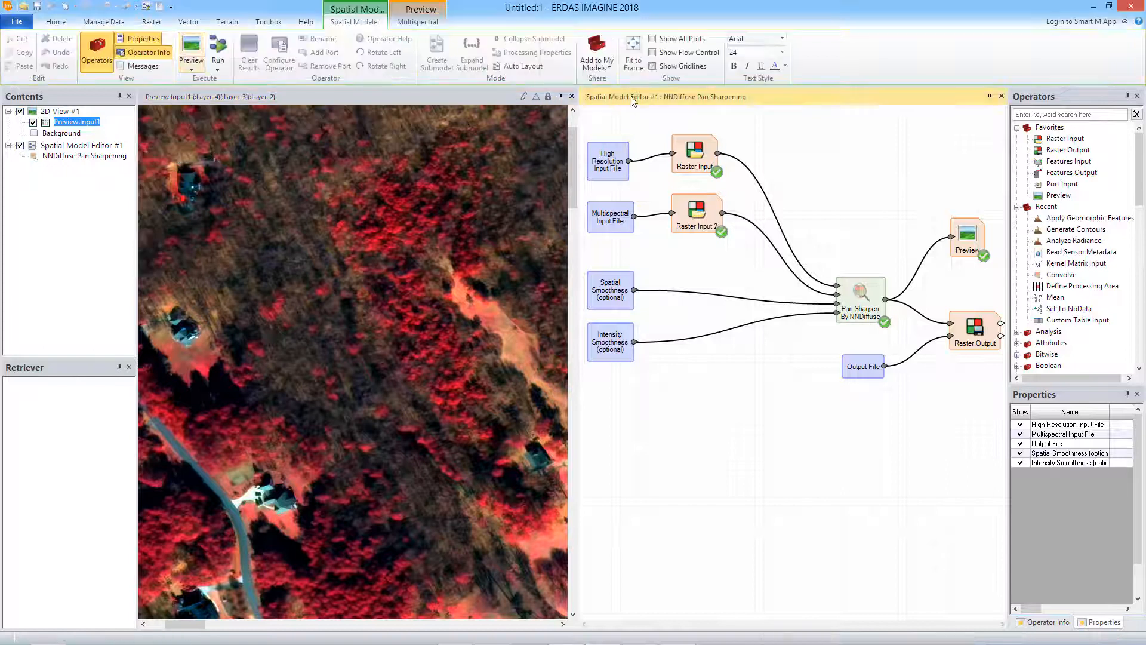
pyautogui.click(195, 49)
pyautogui.click(571, 96)
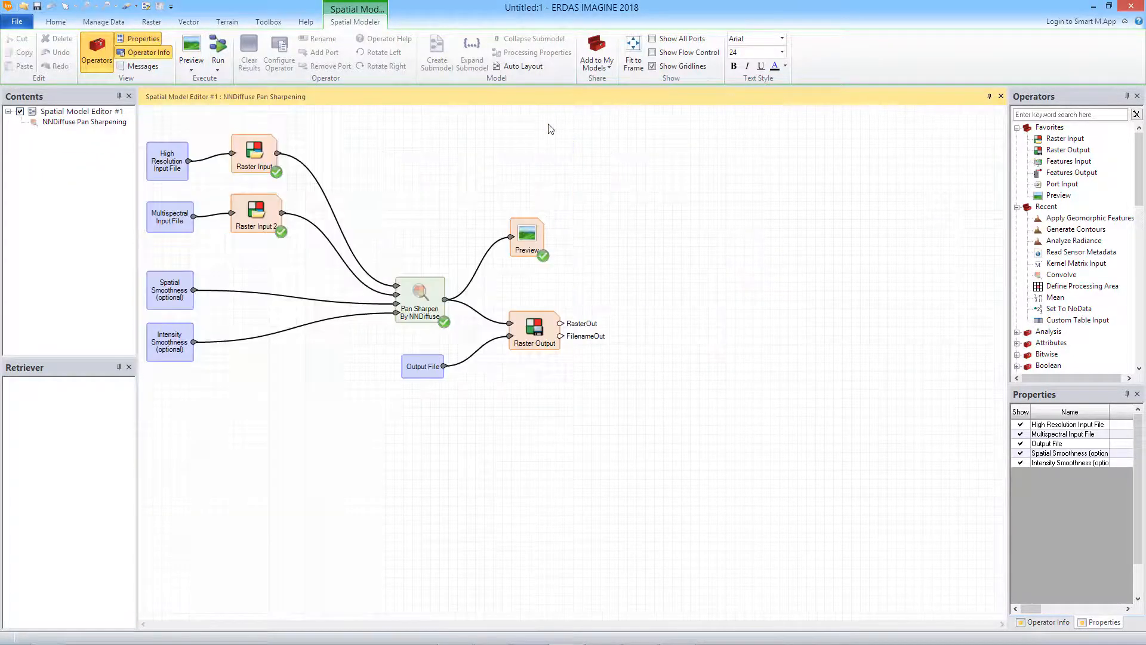
# Step: Save the spatial model as my_nndiffuse in the Temp folder, replacing the existing file
pyautogui.moveTo(428, 236); pyautogui.dragTo(600, 278)
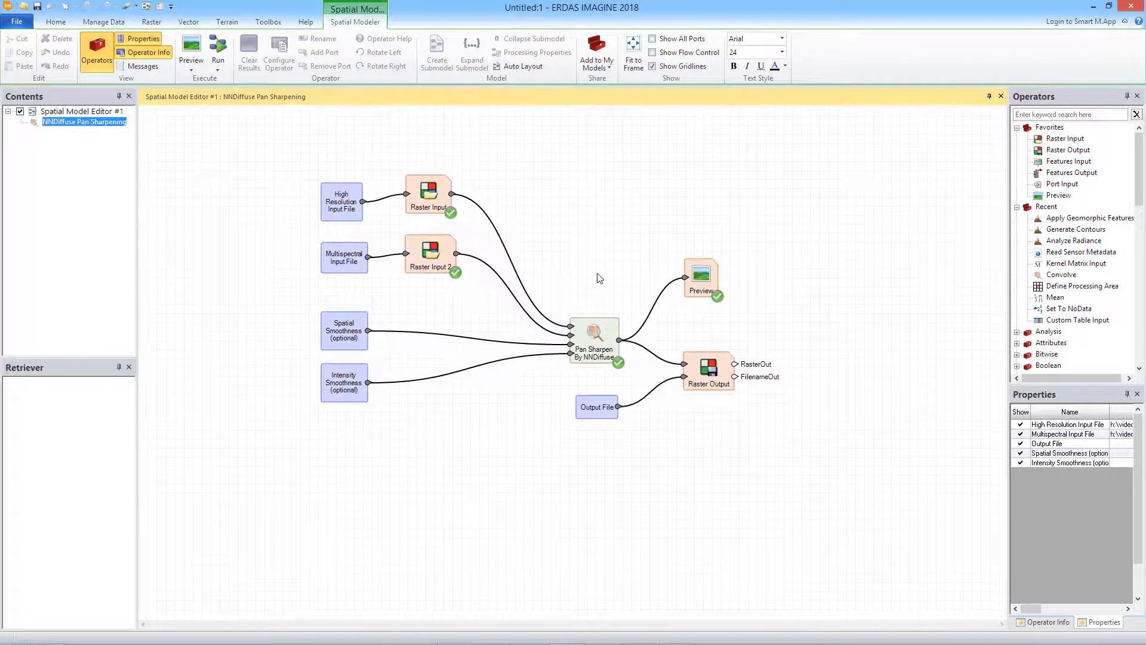
pyautogui.scroll(2, 599, 278)
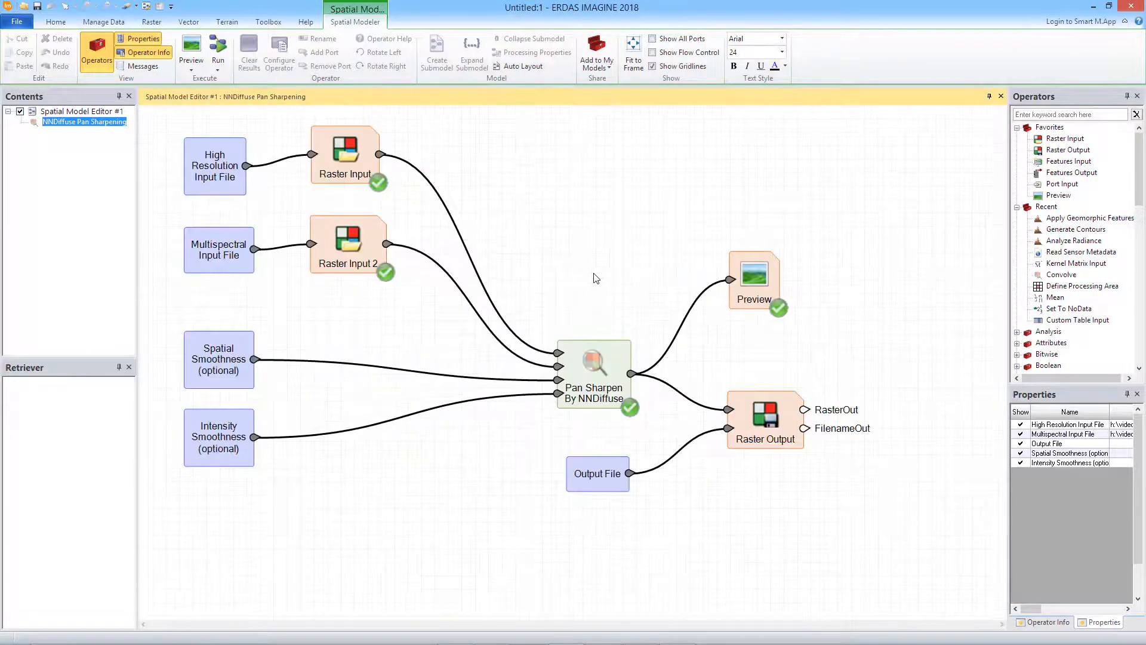
pyautogui.scroll(-2, 581, 271)
pyautogui.moveTo(578, 265); pyautogui.dragTo(558, 256)
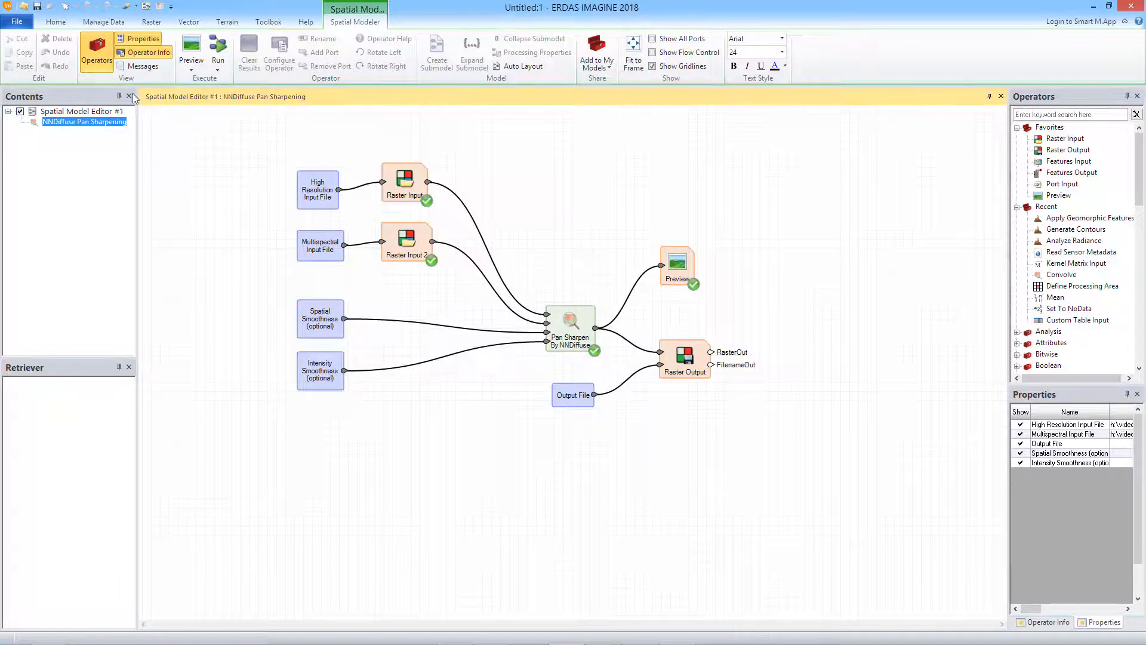
pyautogui.click(16, 23)
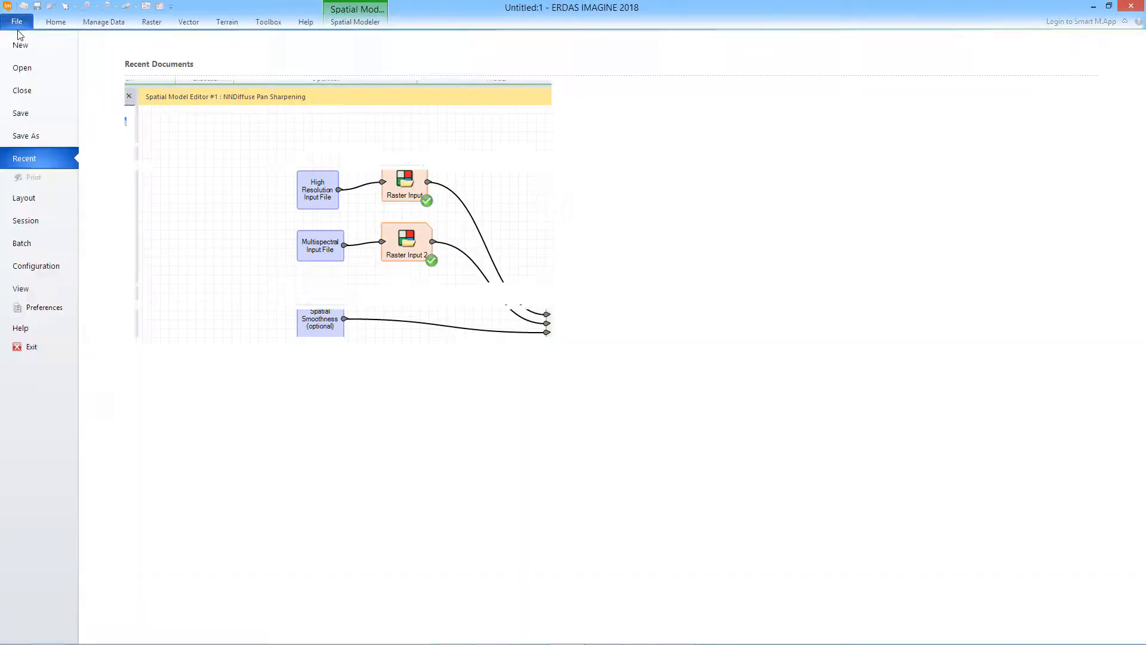
pyautogui.click(31, 138)
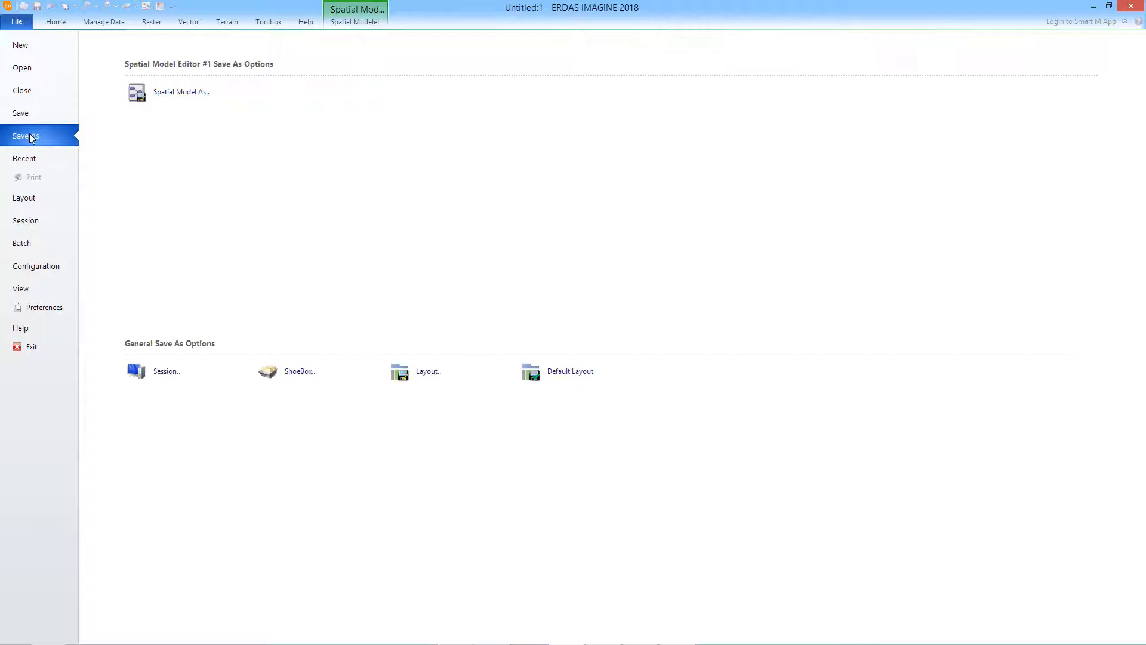
pyautogui.click(182, 97)
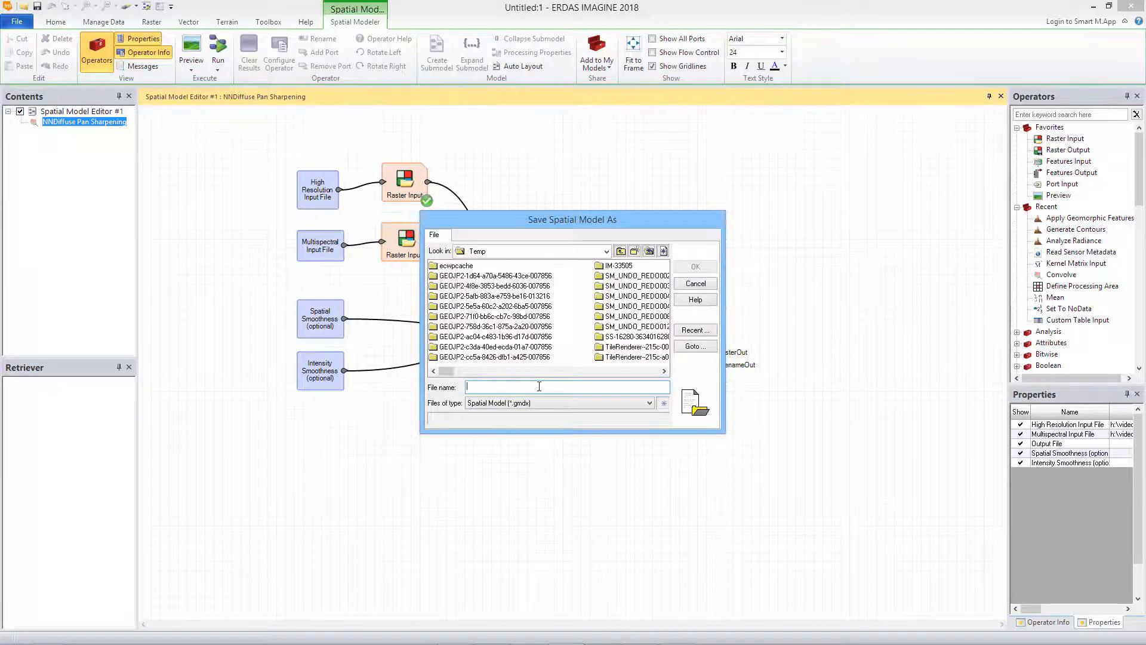
pyautogui.write('my_nndiffuse')
pyautogui.press('Return')
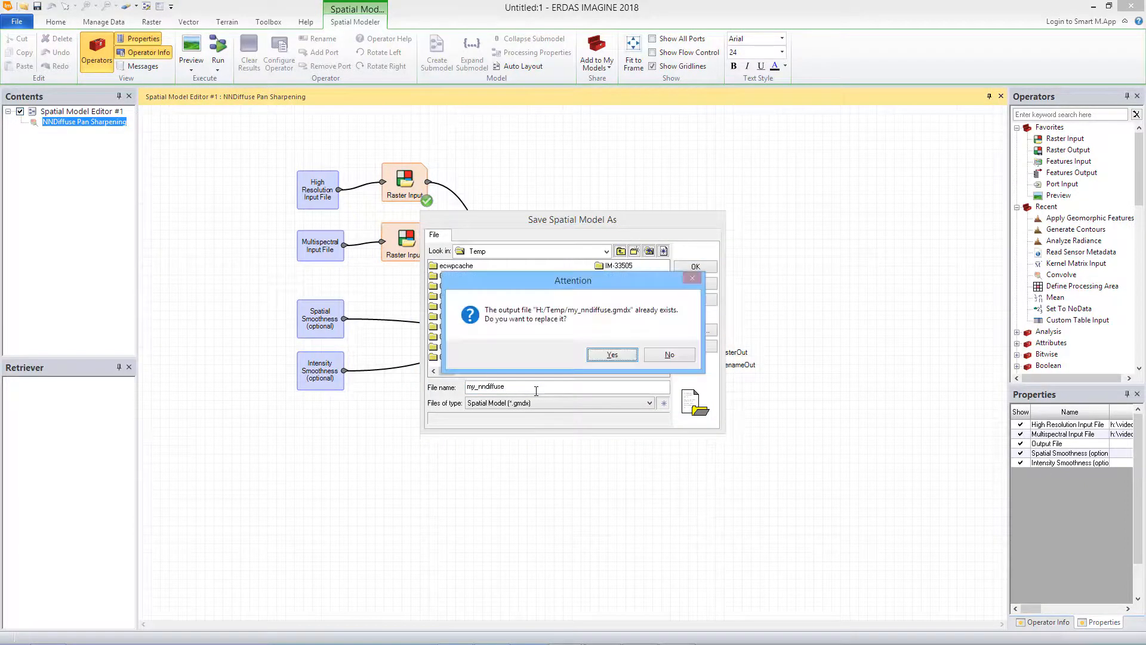
pyautogui.click(612, 354)
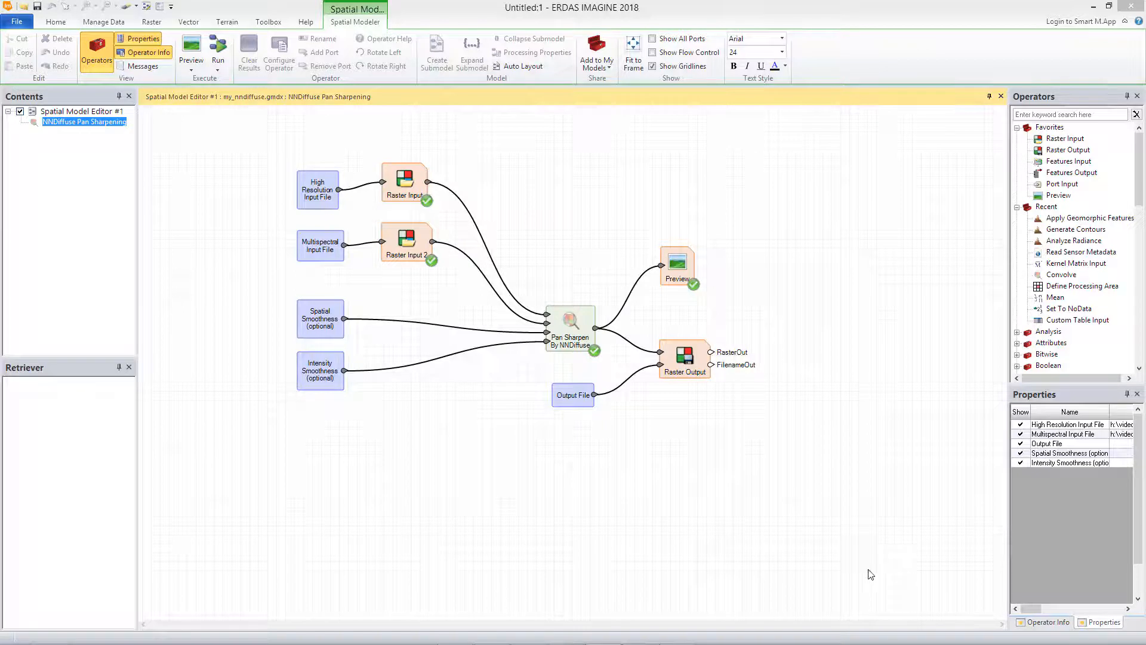
# Step: Examine the port values and supported object types of the Pan Sharpen By NNDiffuse operator in a widened properties view
pyautogui.click(575, 349)
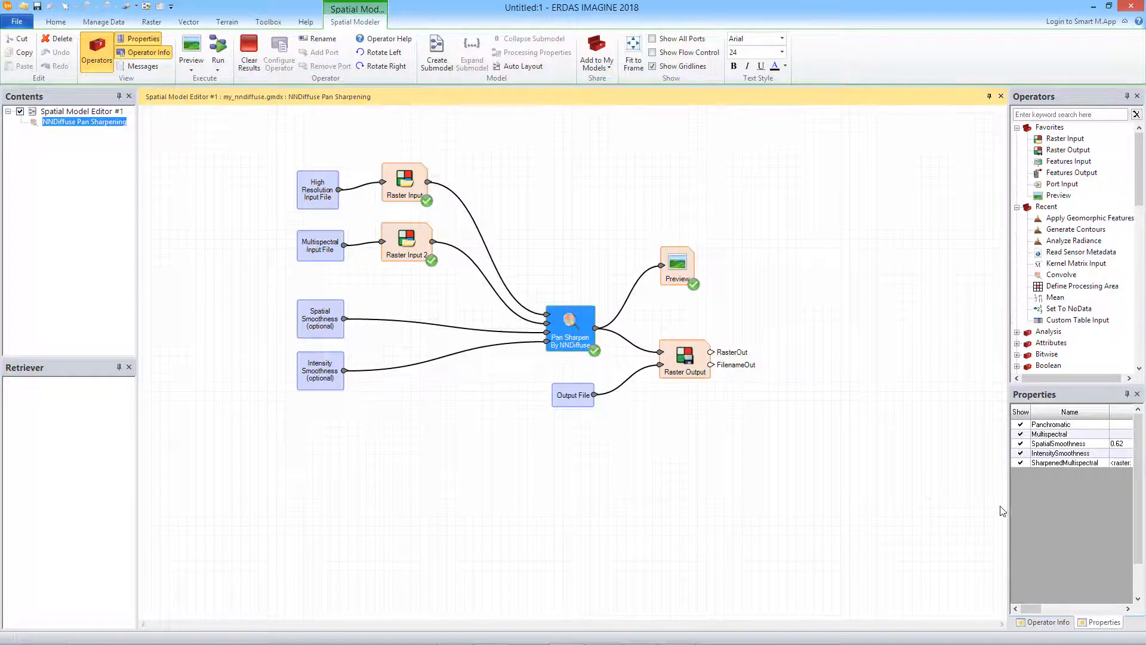
pyautogui.moveTo(1009, 504); pyautogui.dragTo(854, 507)
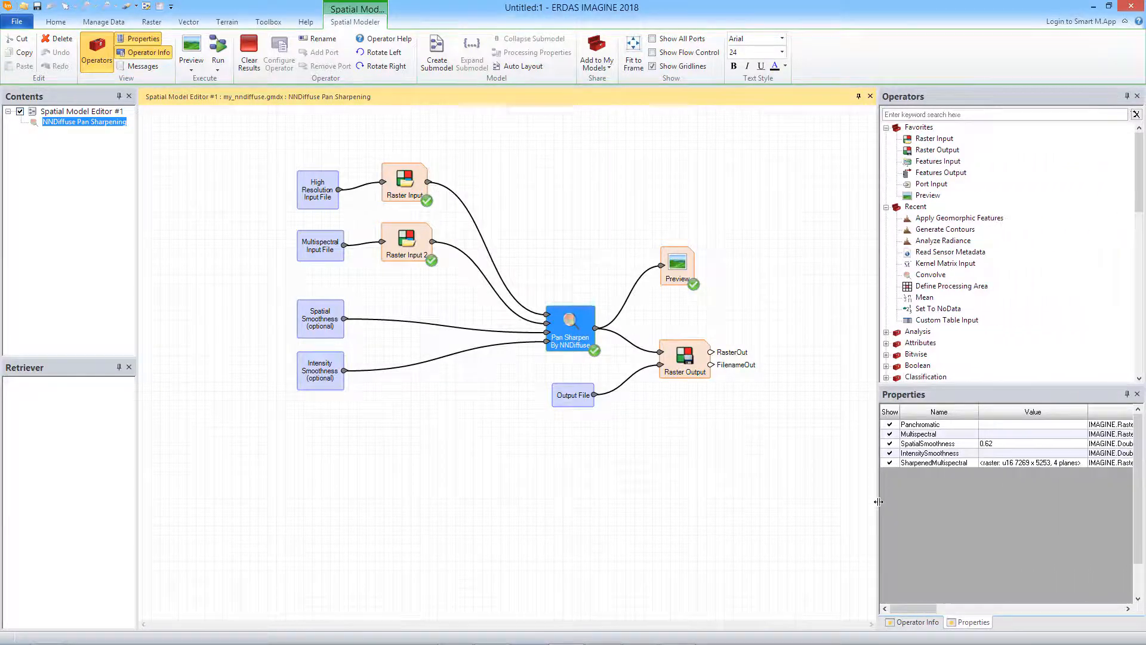
pyautogui.moveTo(901, 613); pyautogui.dragTo(973, 620)
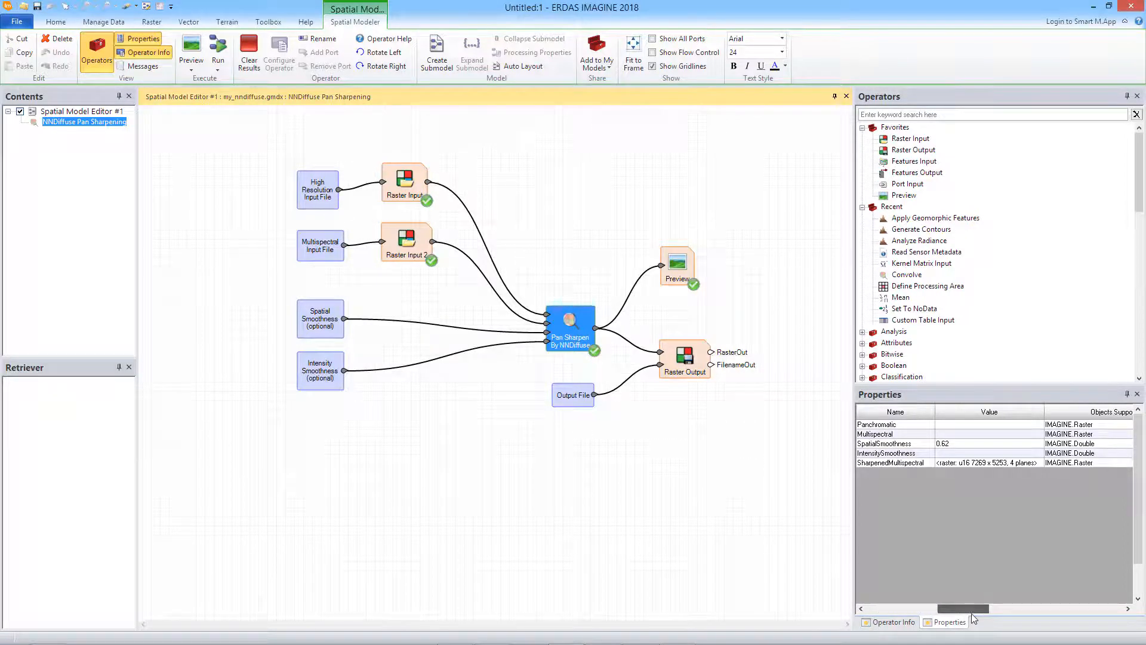
pyautogui.click(956, 463)
# Step: Find the Raster Information operator by searching for "inform" and place it in the model above the Preview operator
pyautogui.click(894, 113)
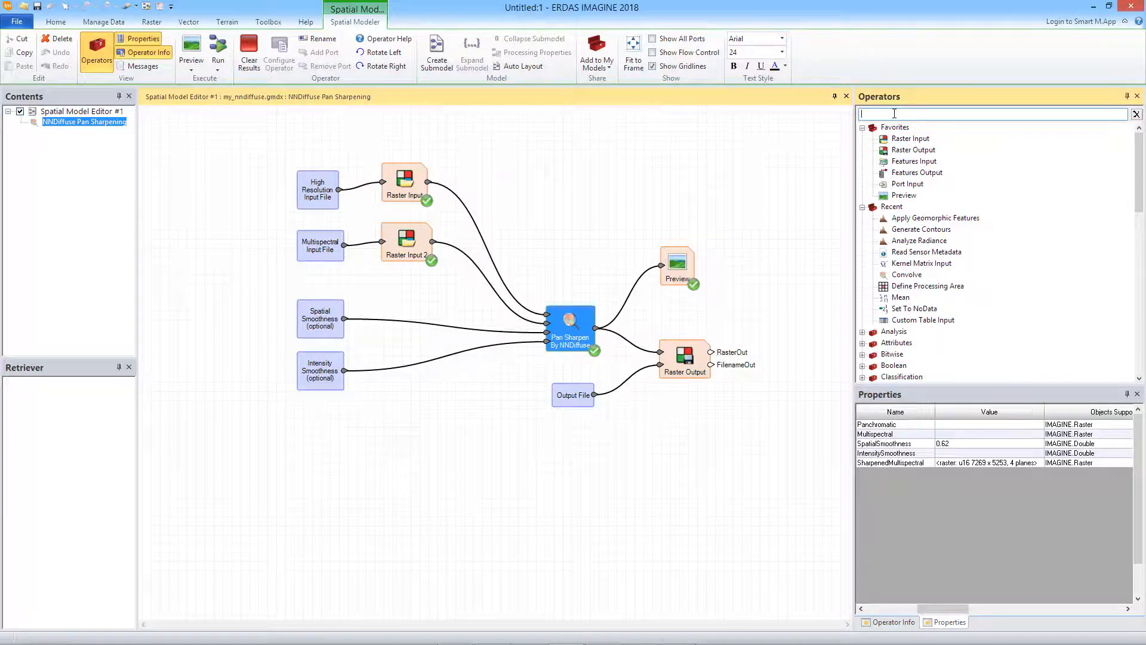
pyautogui.write('infor')
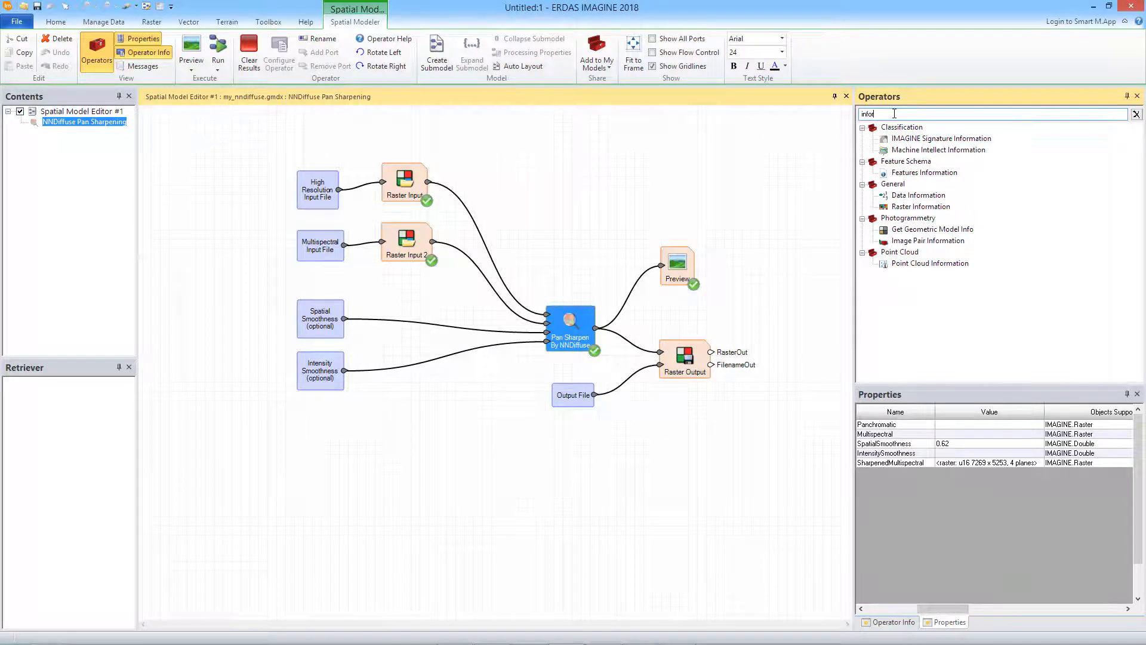
pyautogui.write('m')
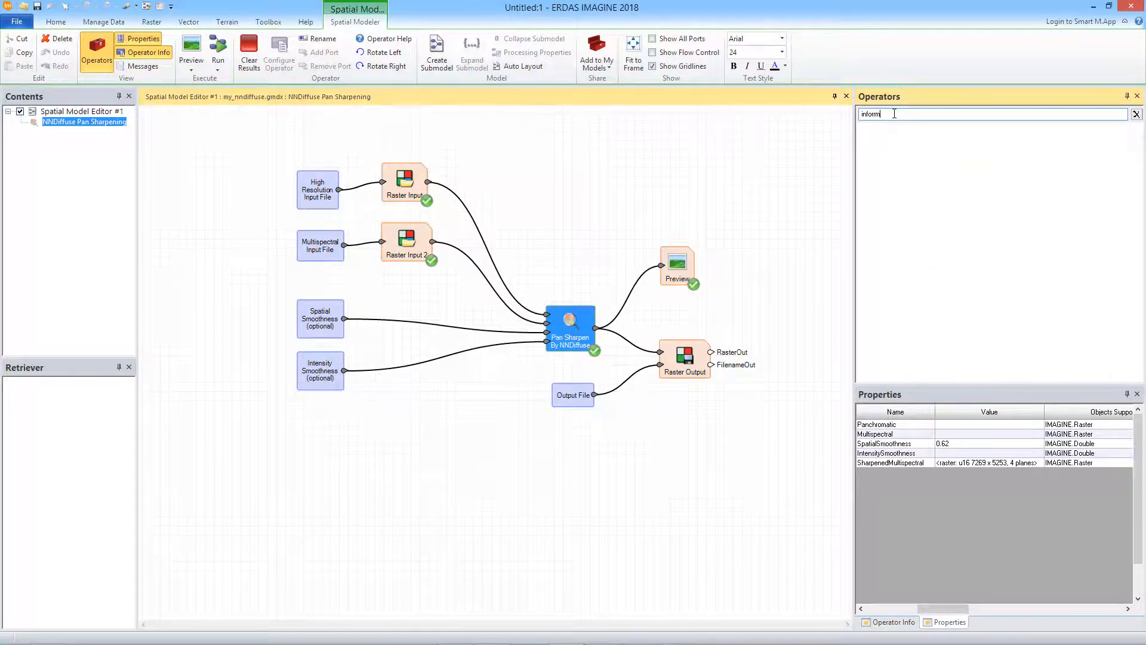
pyautogui.press('BackSpace')
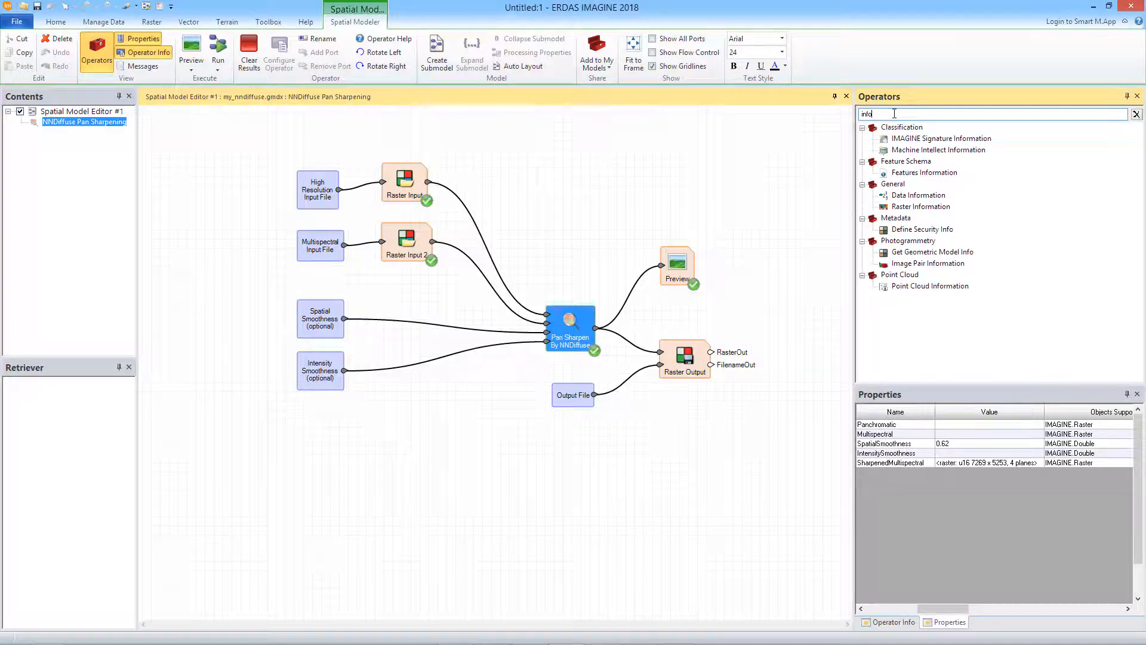
pyautogui.write('rm')
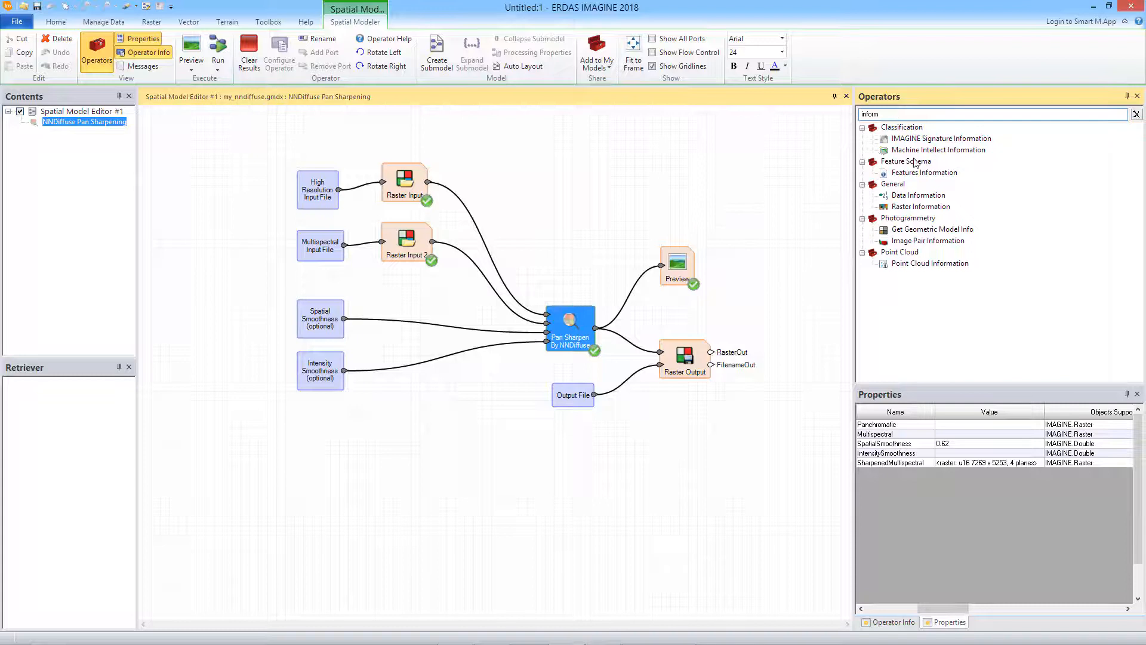
pyautogui.click(927, 209)
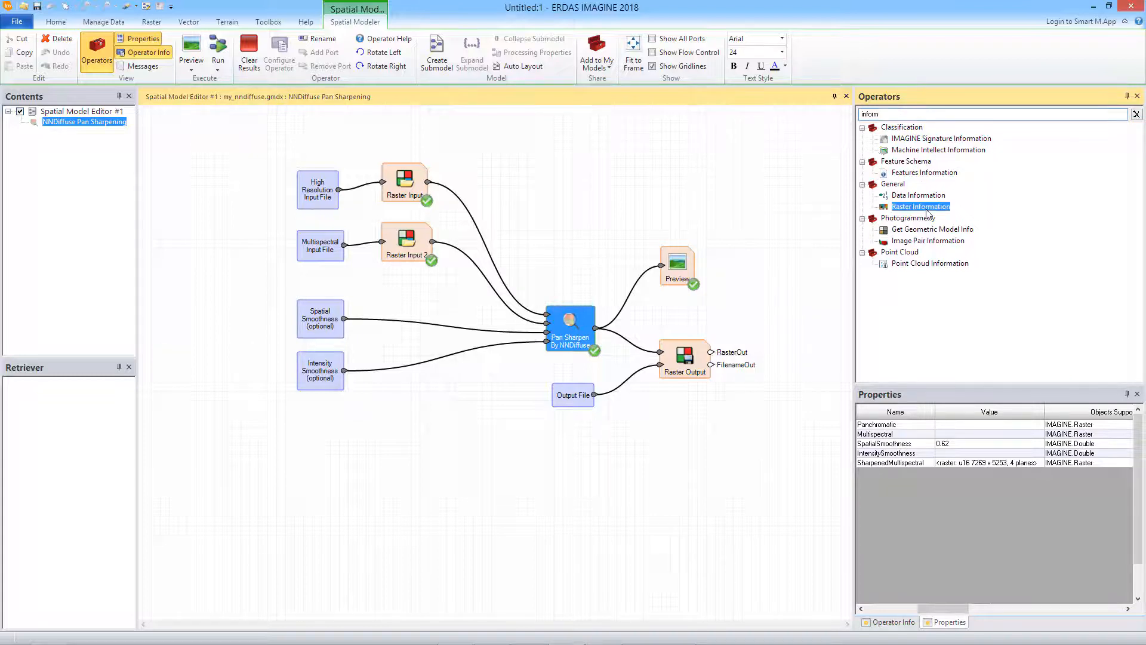
pyautogui.moveTo(927, 209); pyautogui.dragTo(612, 153)
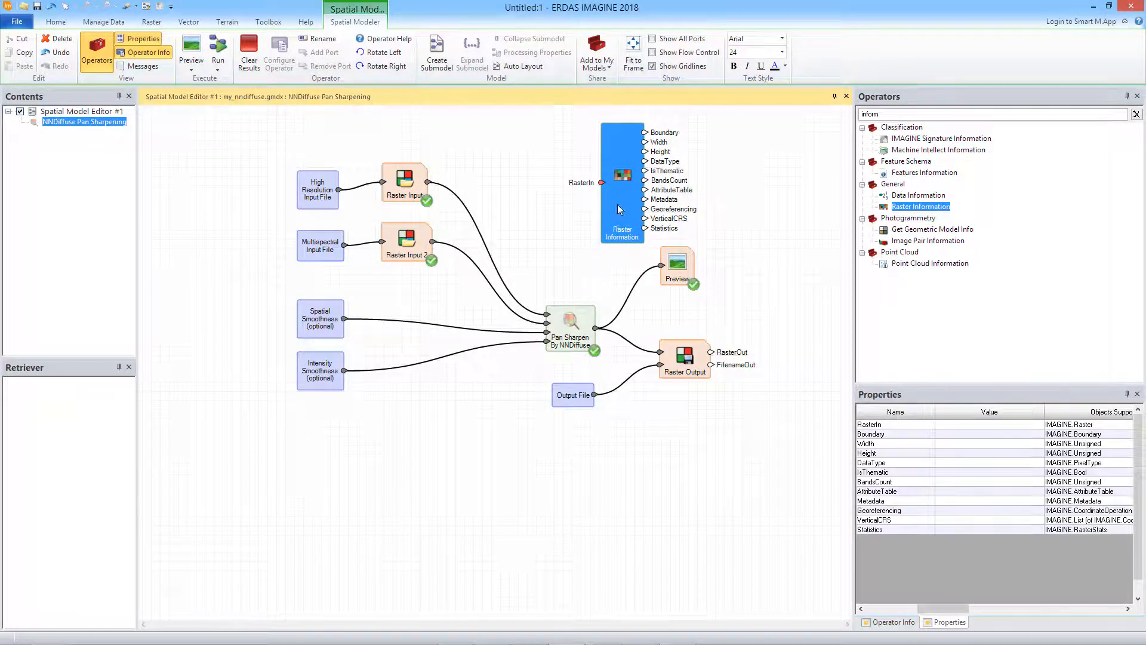
pyautogui.moveTo(618, 206); pyautogui.dragTo(627, 204)
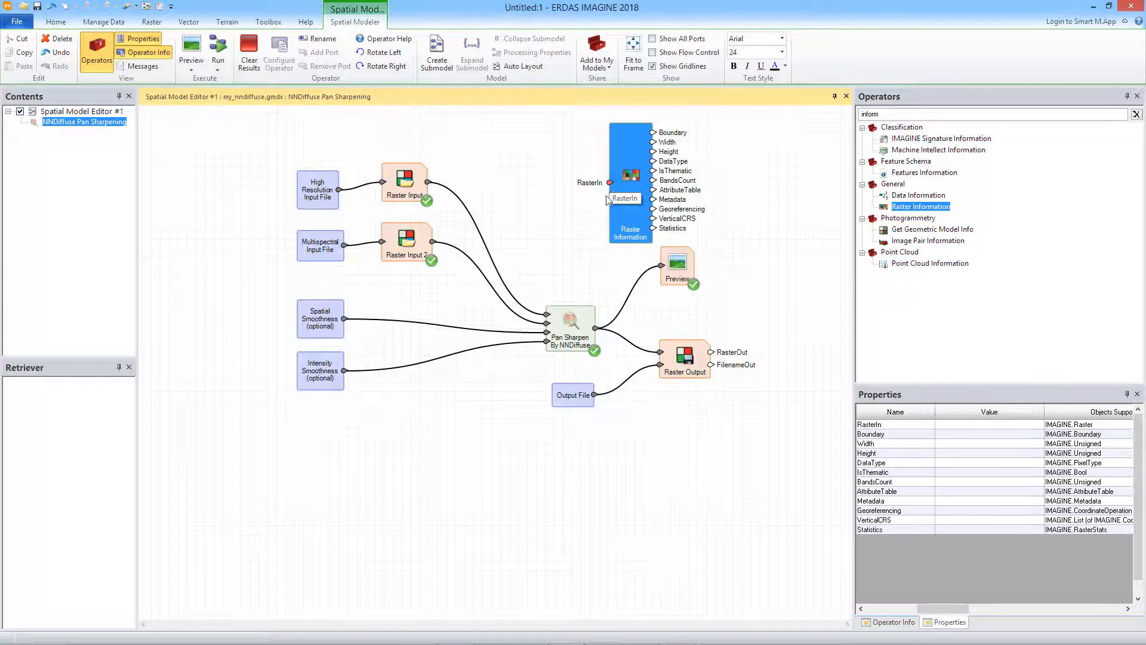
# Step: Connect the Pan Sharpen By NNDiffuse output to the RasterIn port of Raster Information and run only that operator
pyautogui.moveTo(595, 328); pyautogui.dragTo(612, 182)
pyautogui.rightClick(633, 205)
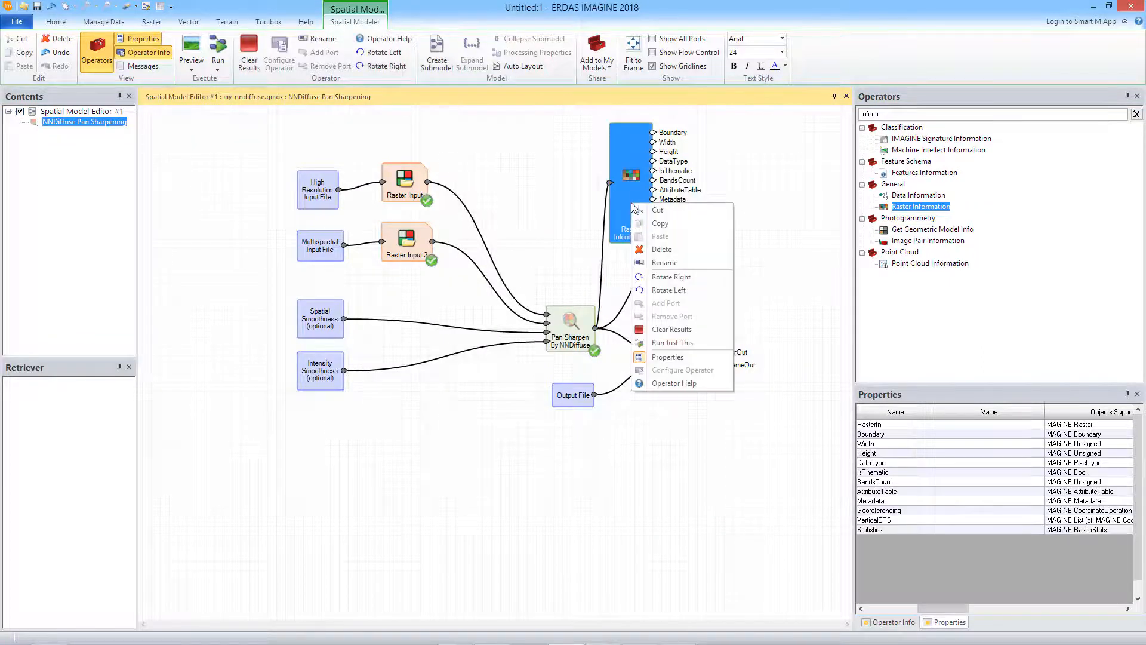
pyautogui.click(670, 343)
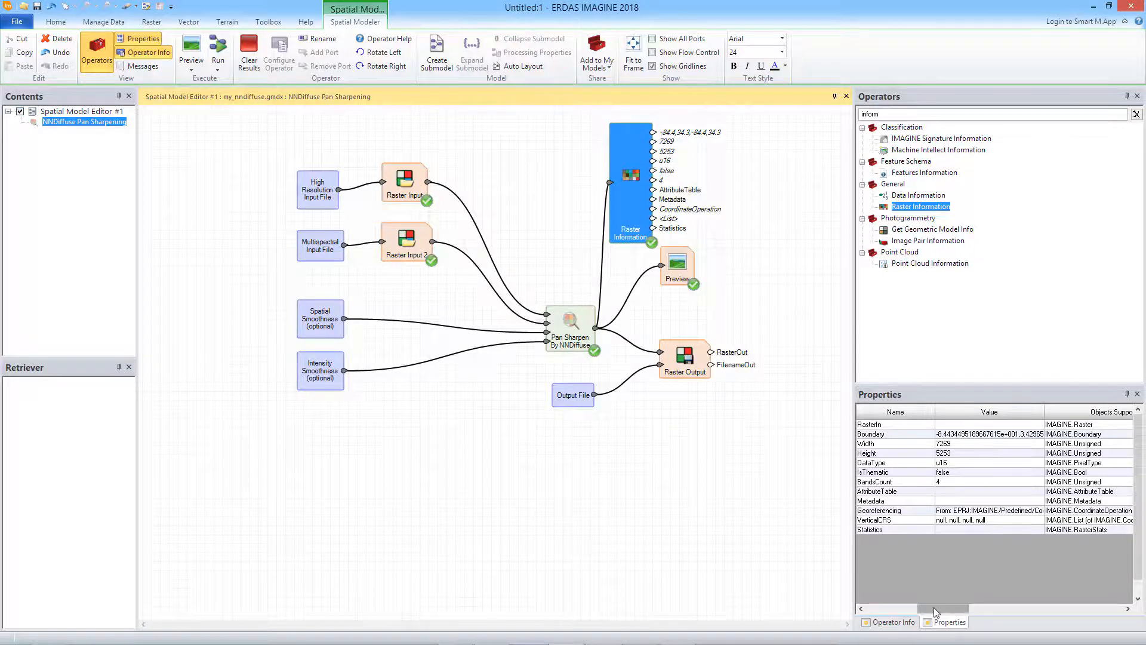
# Step: Hide every output port of the Raster Information operator except DataType
pyautogui.moveTo(944, 609); pyautogui.dragTo(892, 609)
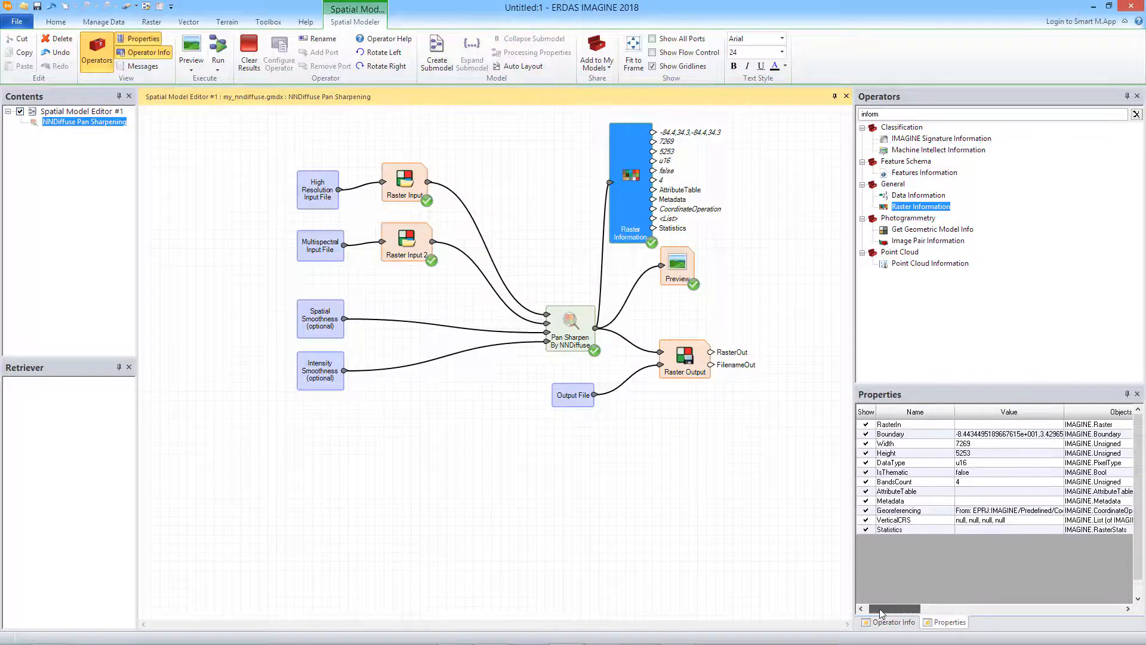
pyautogui.click(866, 435)
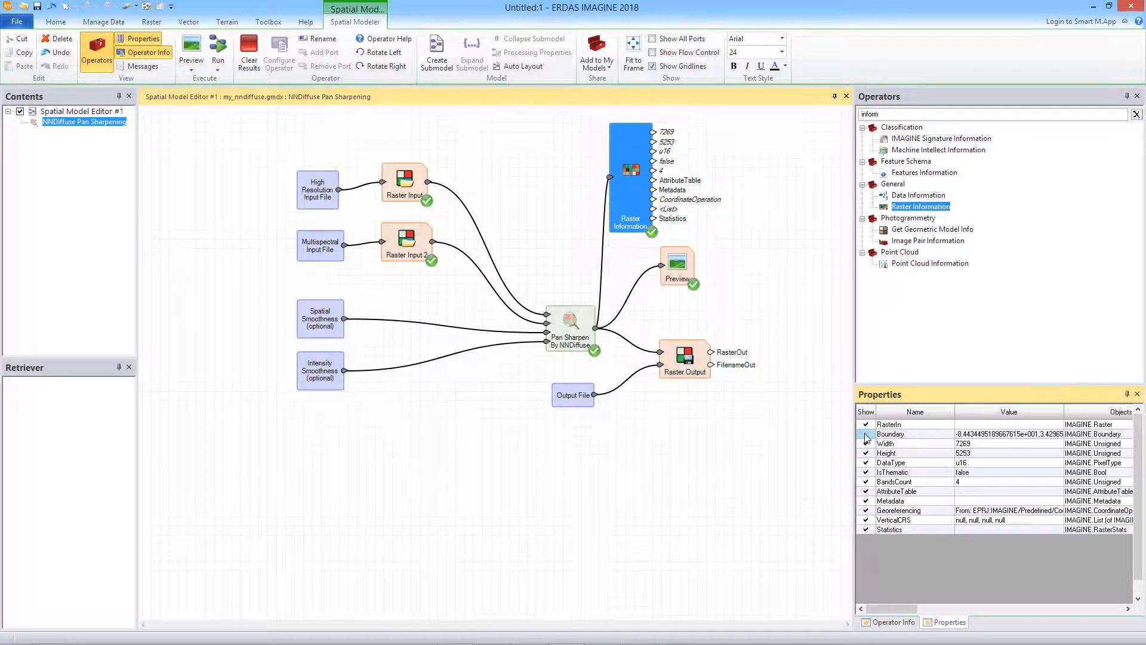
pyautogui.click(867, 444)
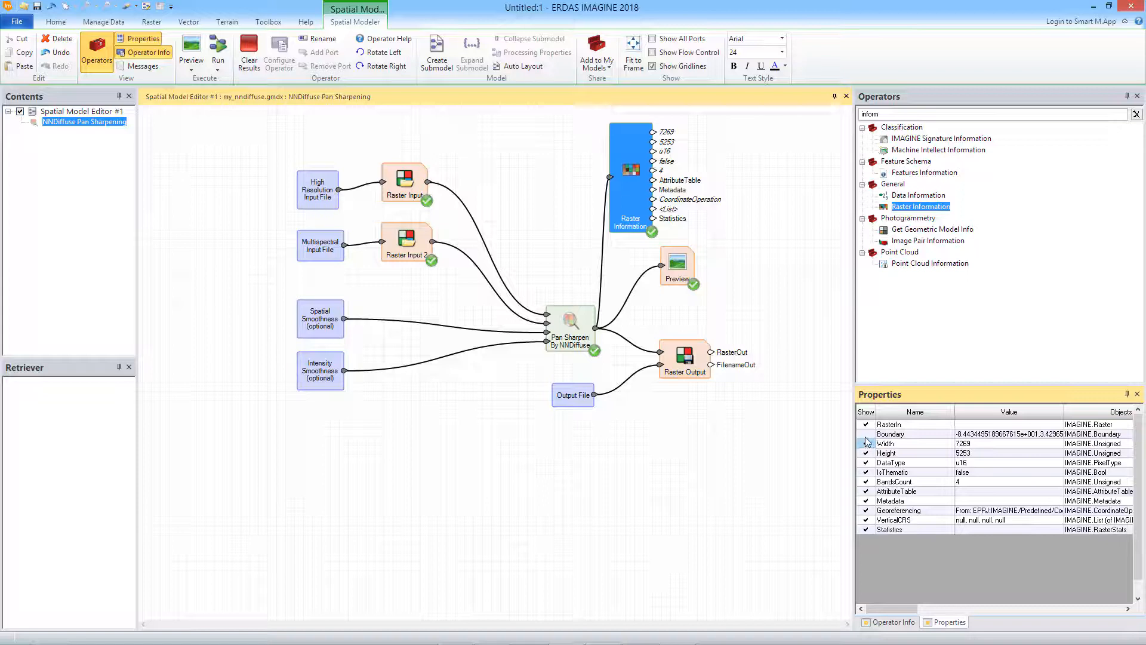
pyautogui.click(866, 453)
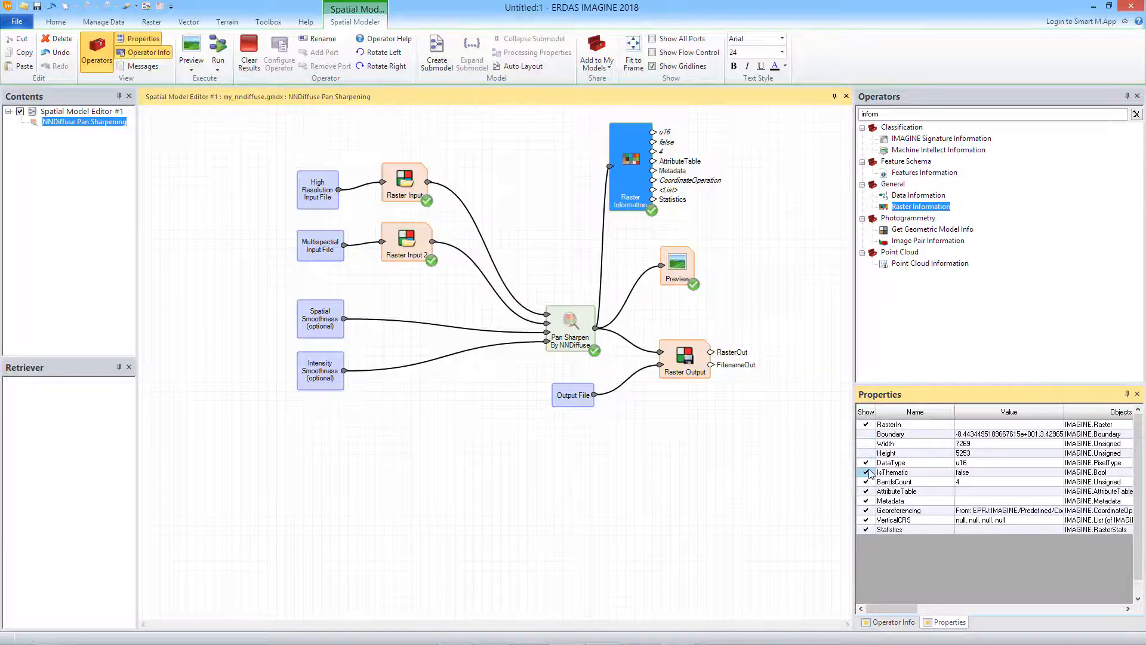
pyautogui.click(866, 472)
pyautogui.click(866, 482)
pyautogui.click(867, 492)
pyautogui.click(866, 501)
pyautogui.click(866, 511)
pyautogui.click(866, 520)
pyautogui.click(867, 530)
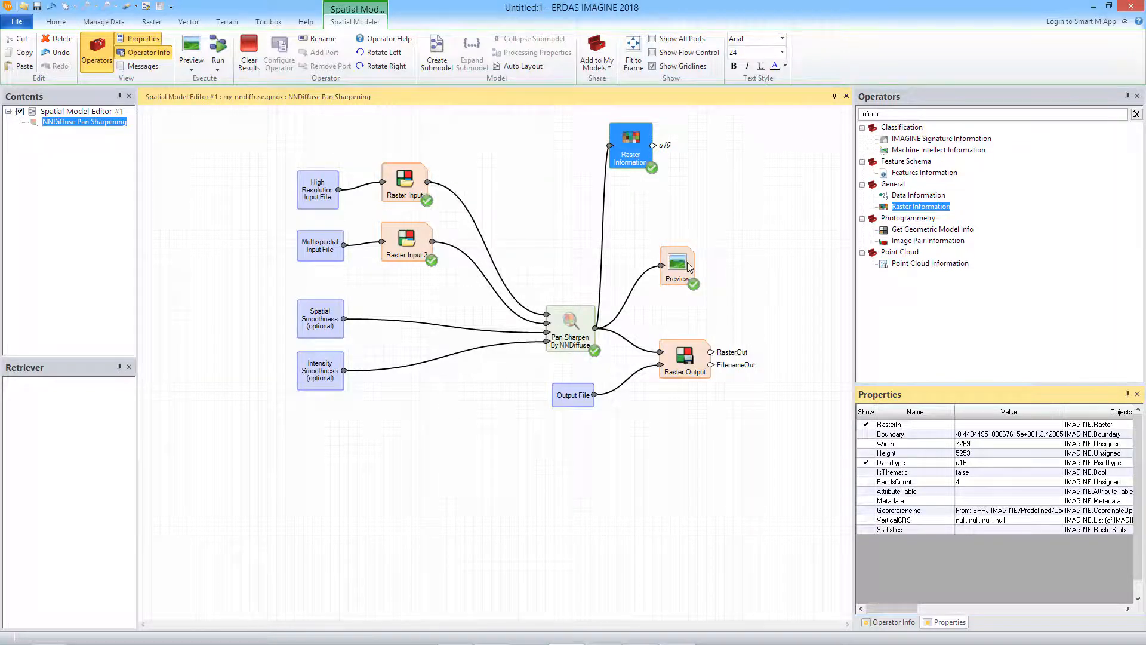
# Step: Show the PixelType port on Raster Output, make room around it, and connect Raster Information's DataType output to it
pyautogui.click(685, 369)
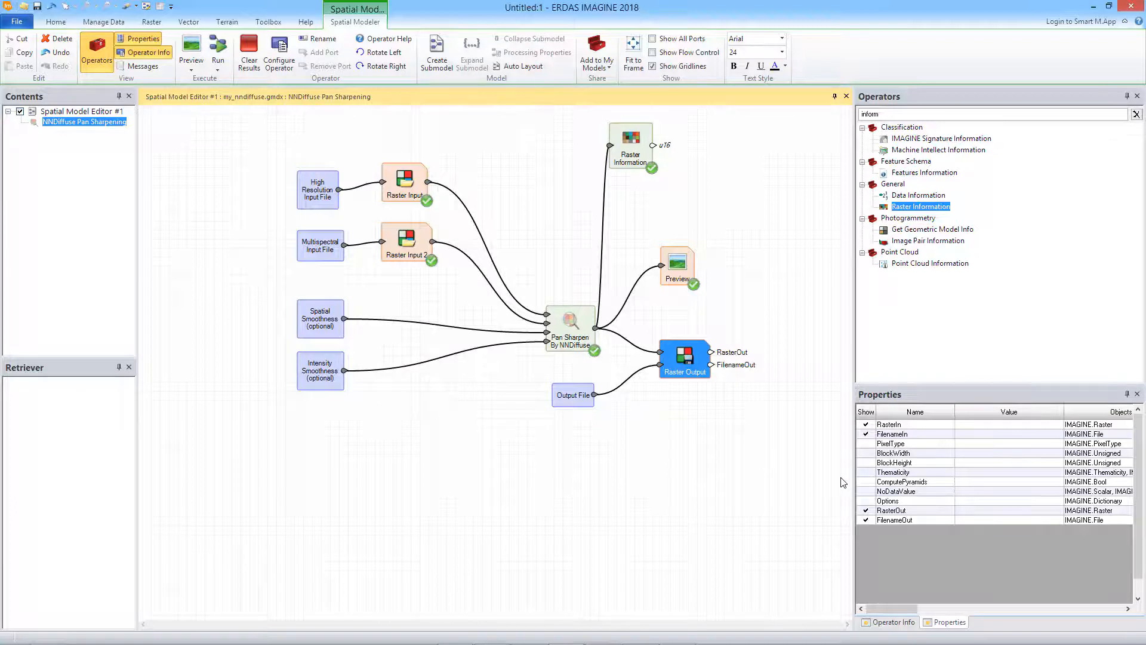
pyautogui.click(866, 443)
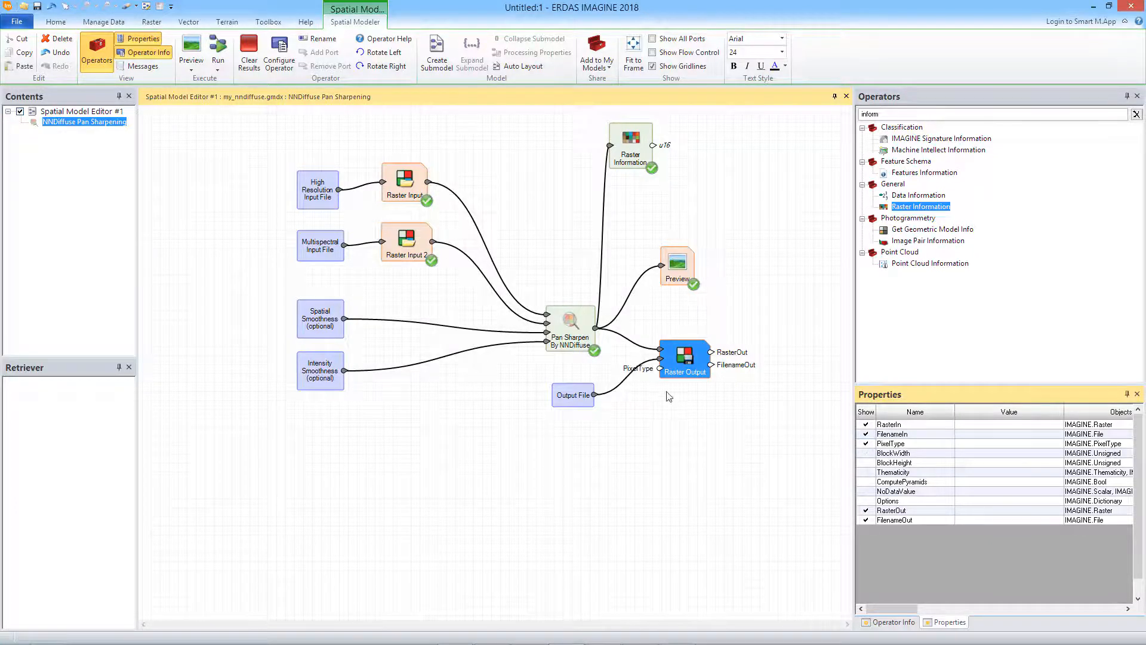
pyautogui.moveTo(678, 266); pyautogui.dragTo(719, 265)
pyautogui.moveTo(691, 356); pyautogui.dragTo(726, 356)
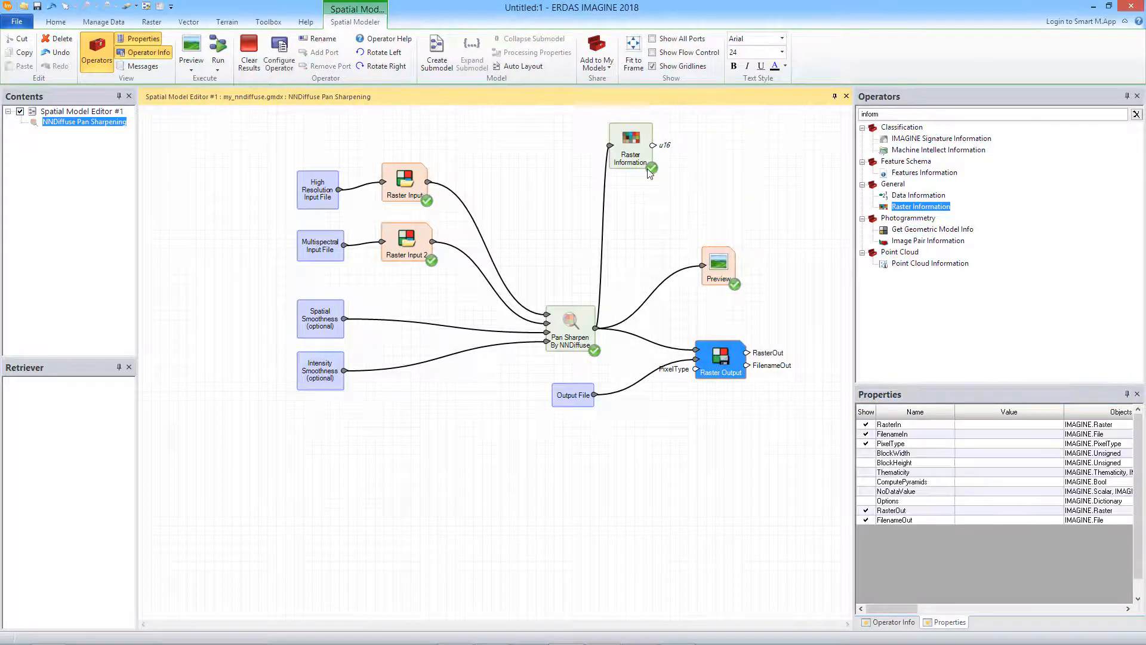
pyautogui.moveTo(652, 146); pyautogui.dragTo(695, 370)
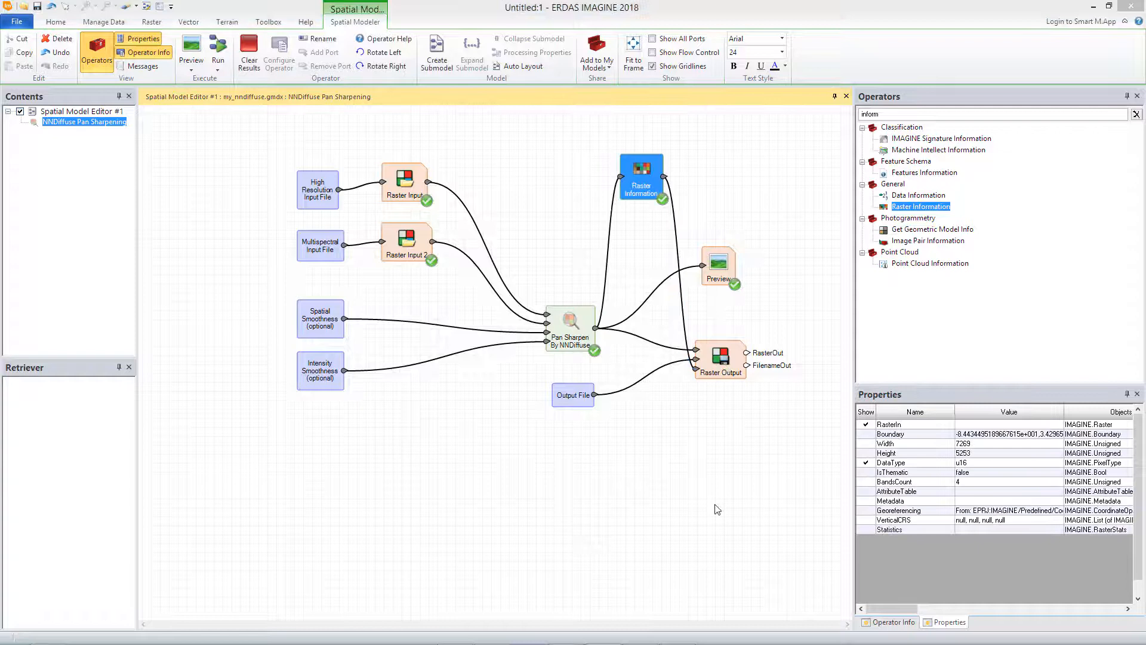
# Step: Search for "less", place the Le operator below Raster Output, and connect the pan-sharpened output to its Input1
pyautogui.moveTo(710, 478); pyautogui.dragTo(610, 481)
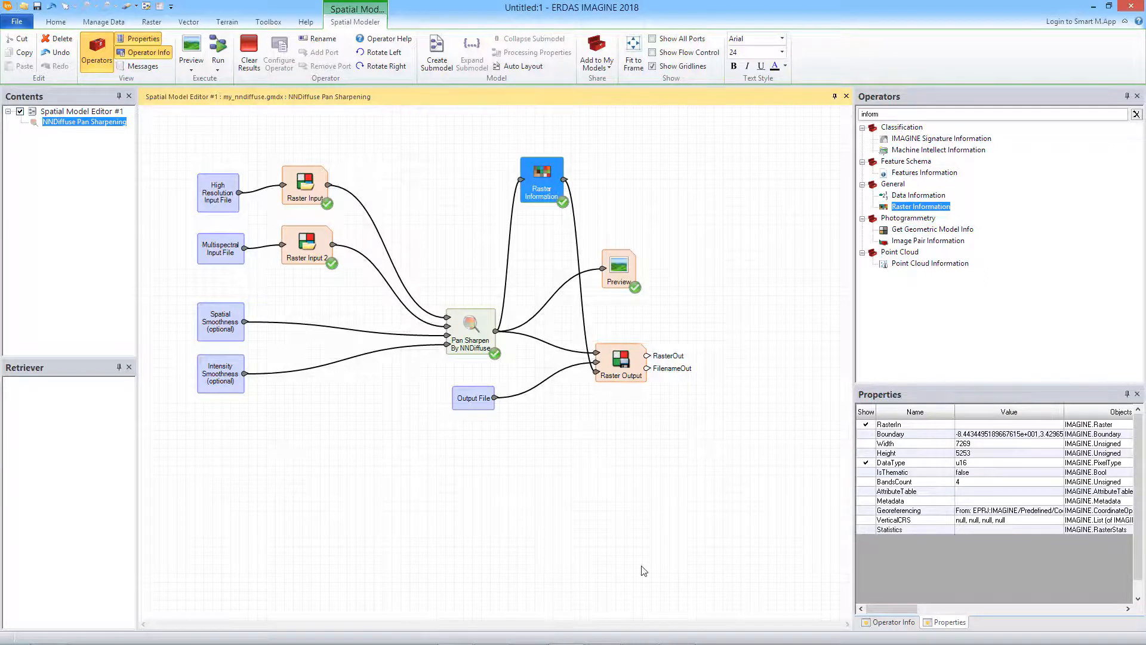
pyautogui.moveTo(892, 113); pyautogui.dragTo(864, 114)
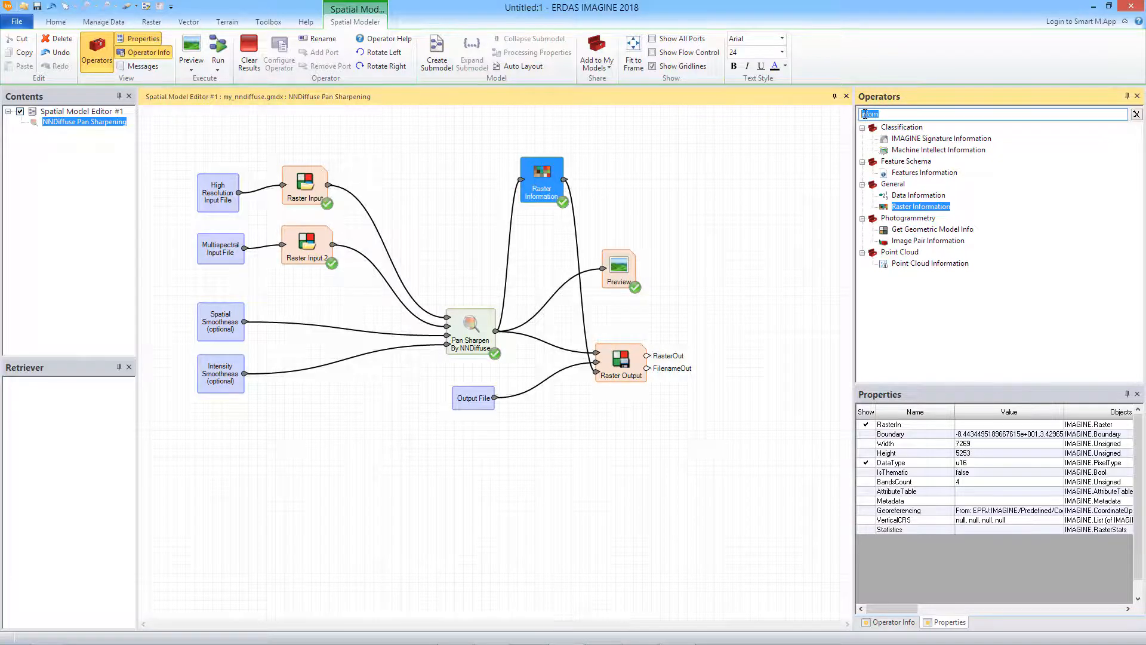
pyautogui.press('BackSpace')
pyautogui.write('less')
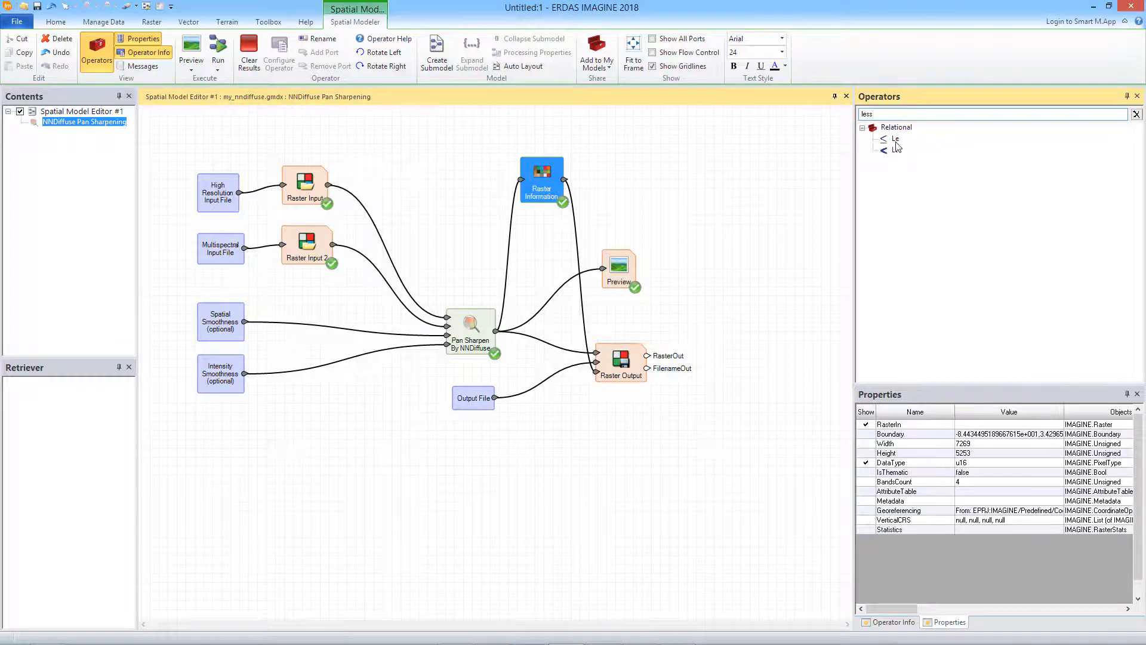
pyautogui.moveTo(896, 141); pyautogui.dragTo(555, 415)
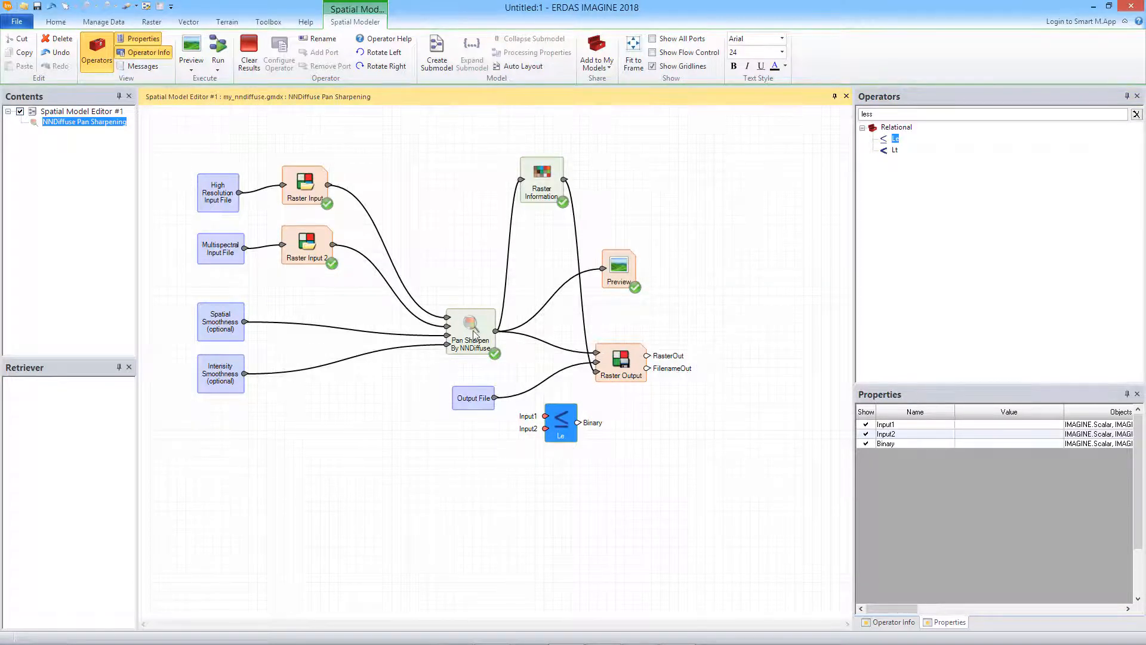
pyautogui.moveTo(496, 330); pyautogui.dragTo(546, 416)
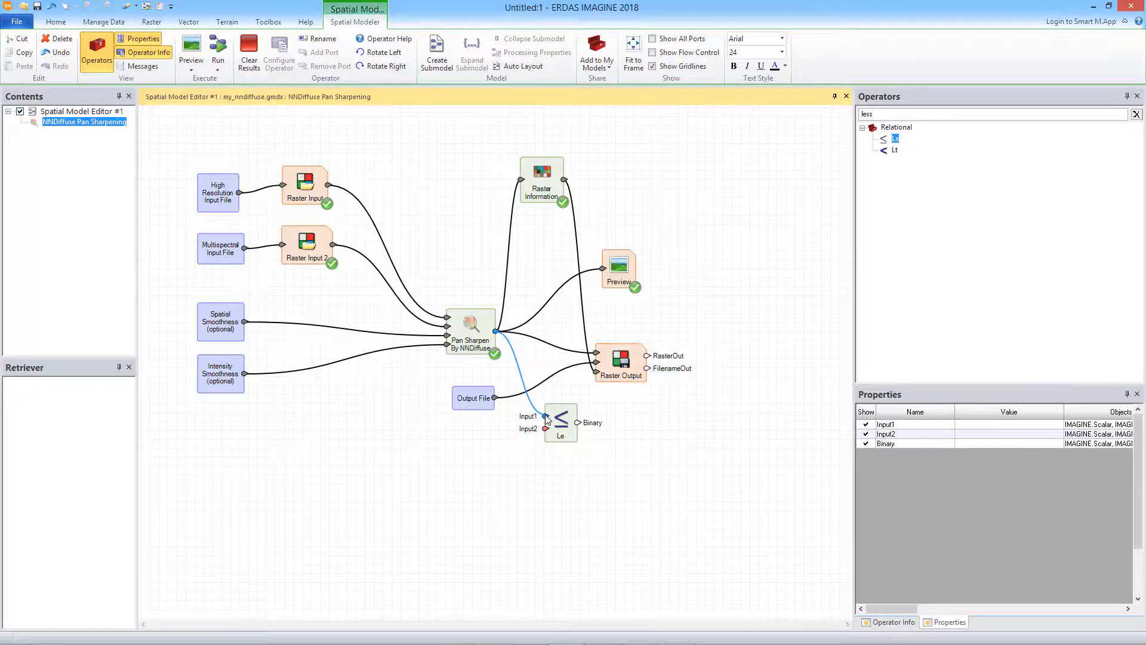
# Step: Set Input2 of the Le operator to the integer 1 and shift the operator slightly
pyautogui.click(565, 421)
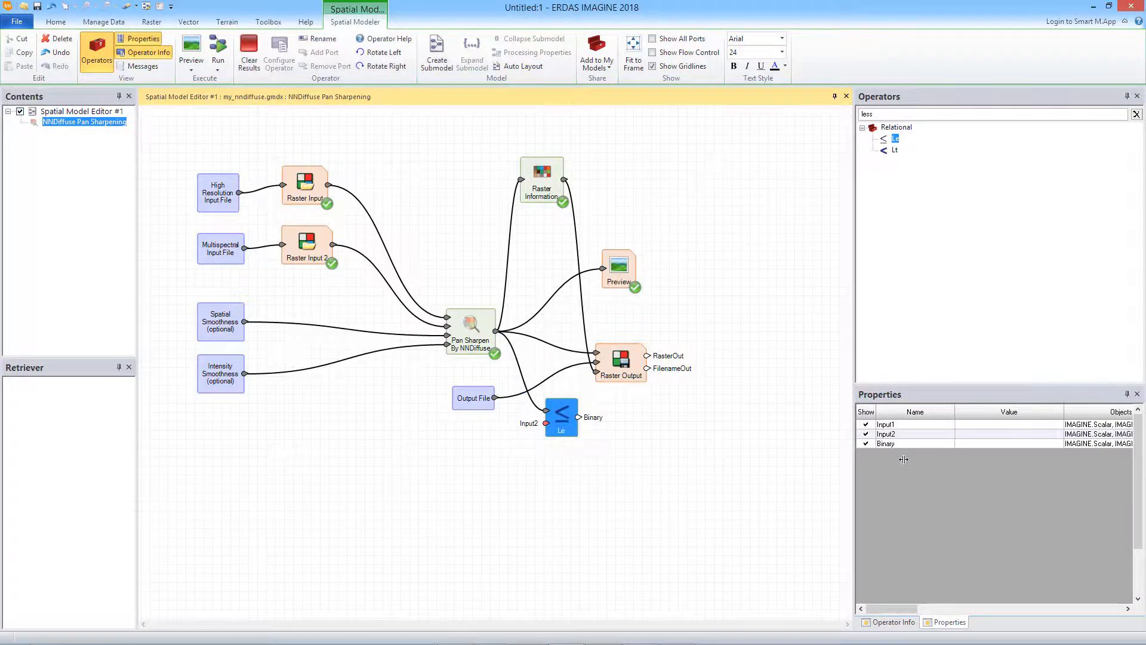
pyautogui.click(976, 434)
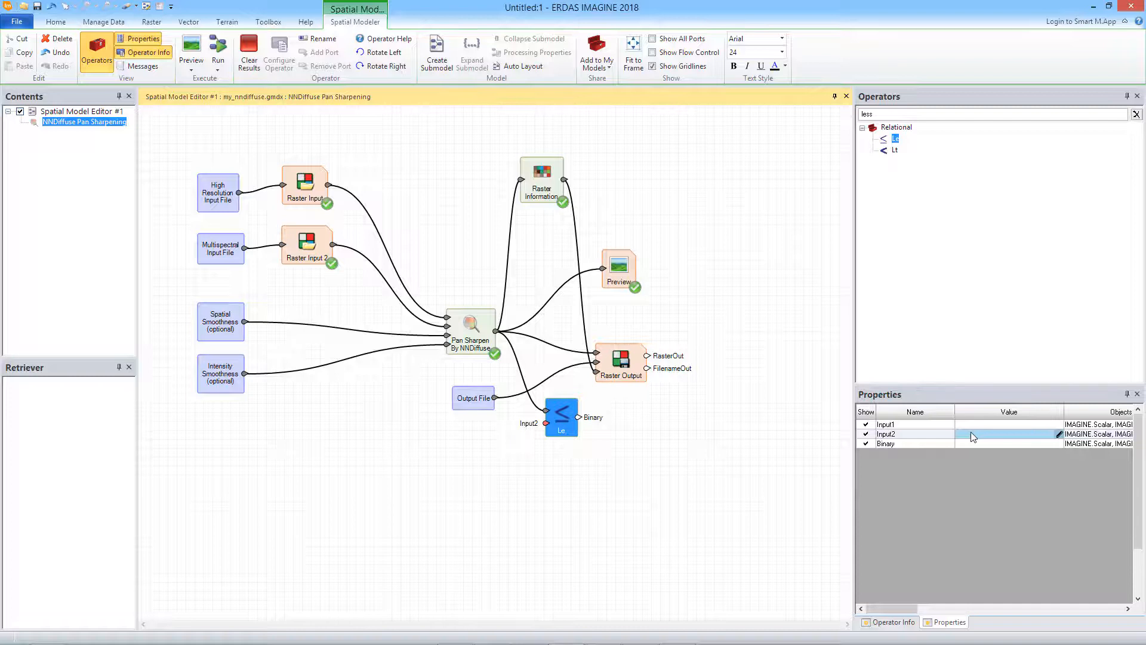
pyautogui.click(971, 432)
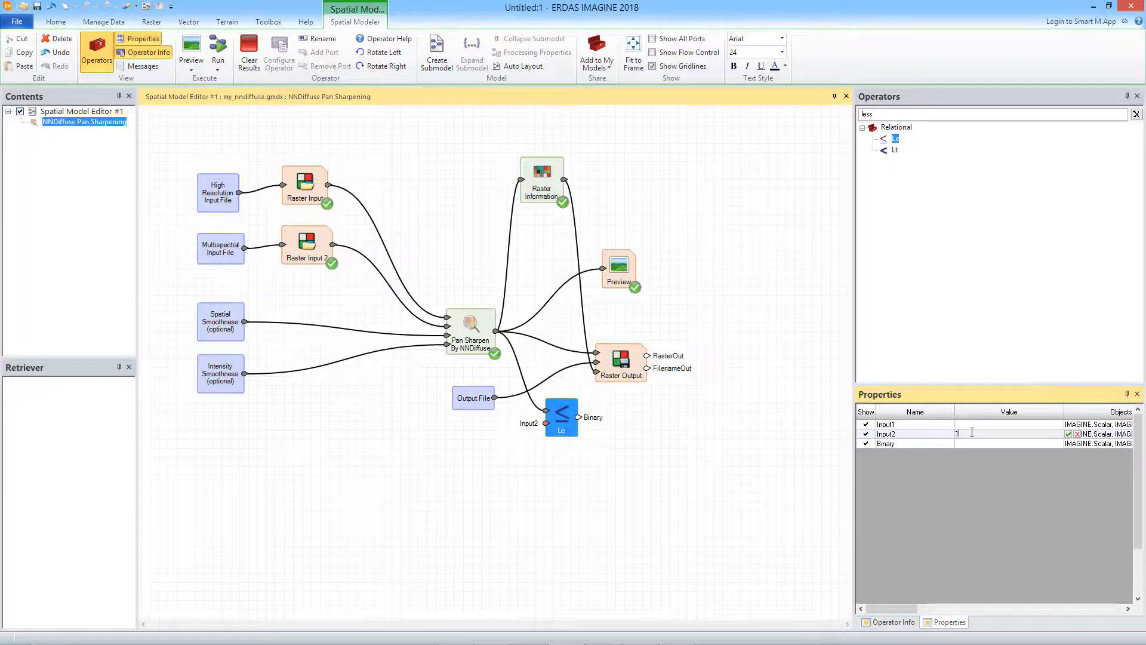
pyautogui.write('1')
pyautogui.press('Return')
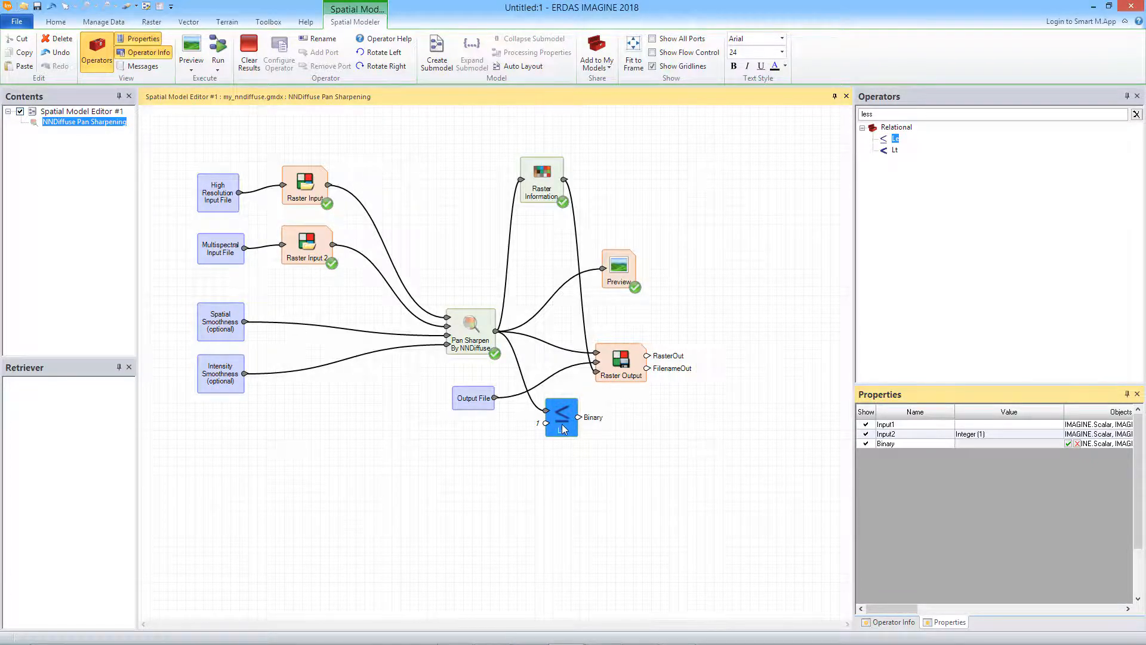
pyautogui.moveTo(563, 429); pyautogui.dragTo(565, 429)
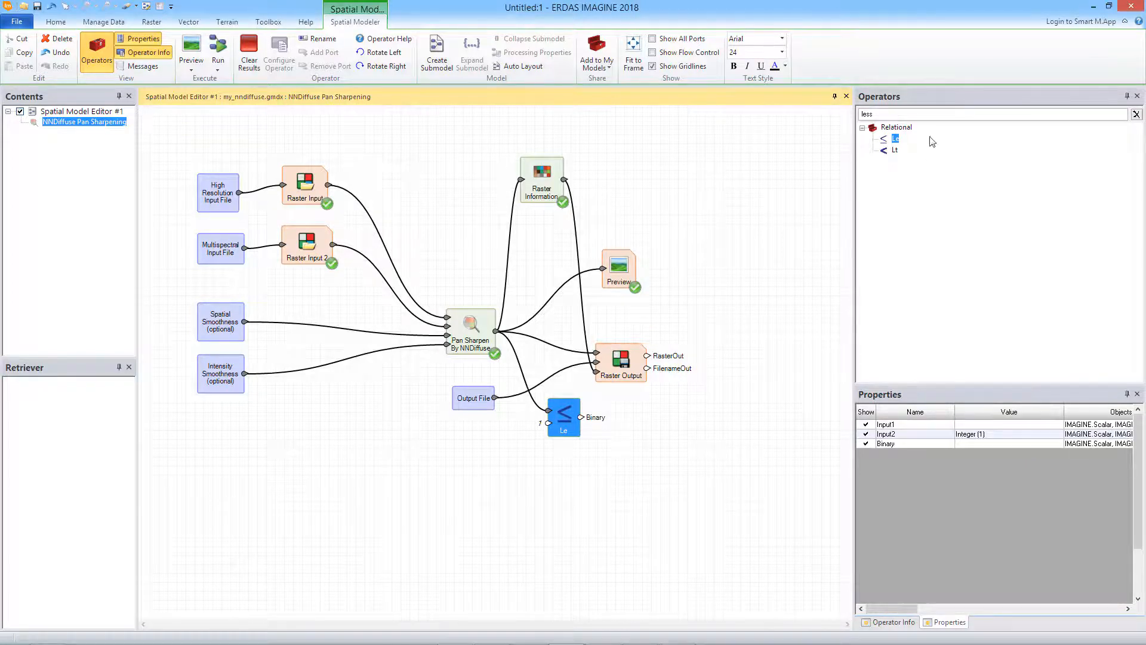
# Step: Replace the operator search with "condit" and place the Either/Or operator in the model beside and below Le
pyautogui.click(1136, 114)
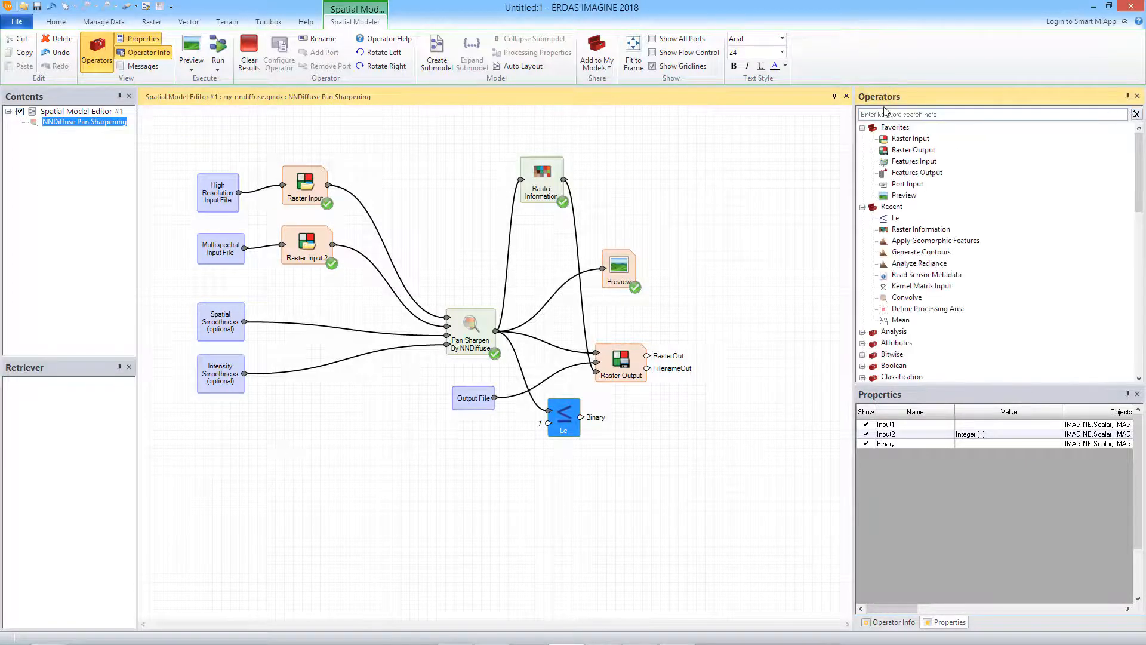
pyautogui.write('condit')
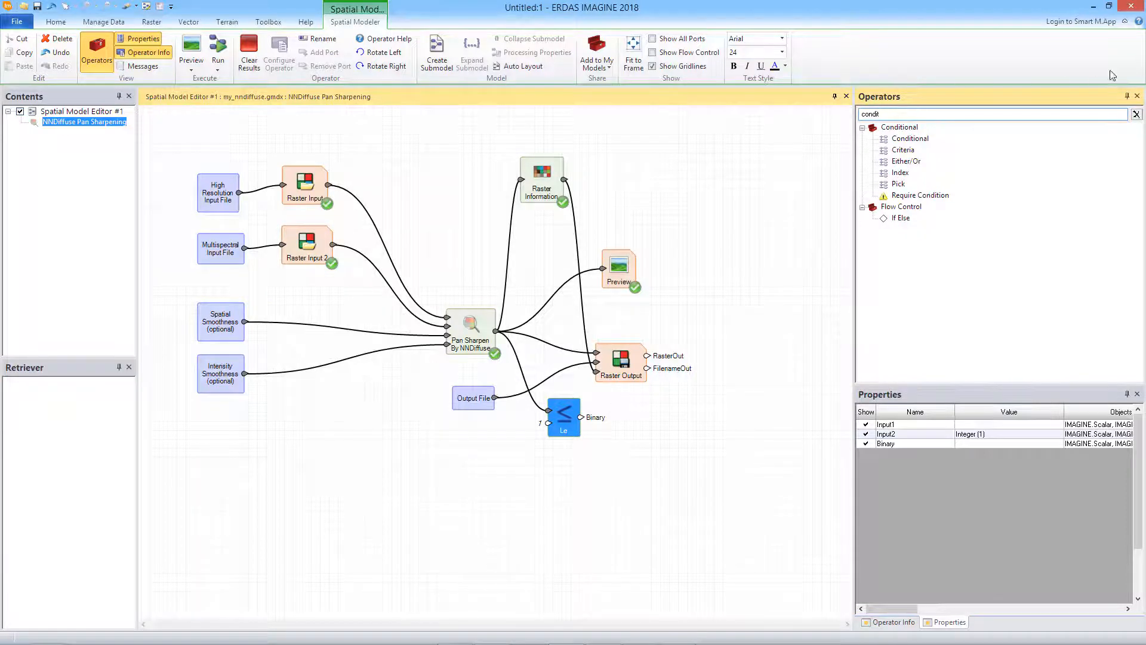
pyautogui.click(915, 163)
pyautogui.moveTo(915, 164); pyautogui.dragTo(632, 457)
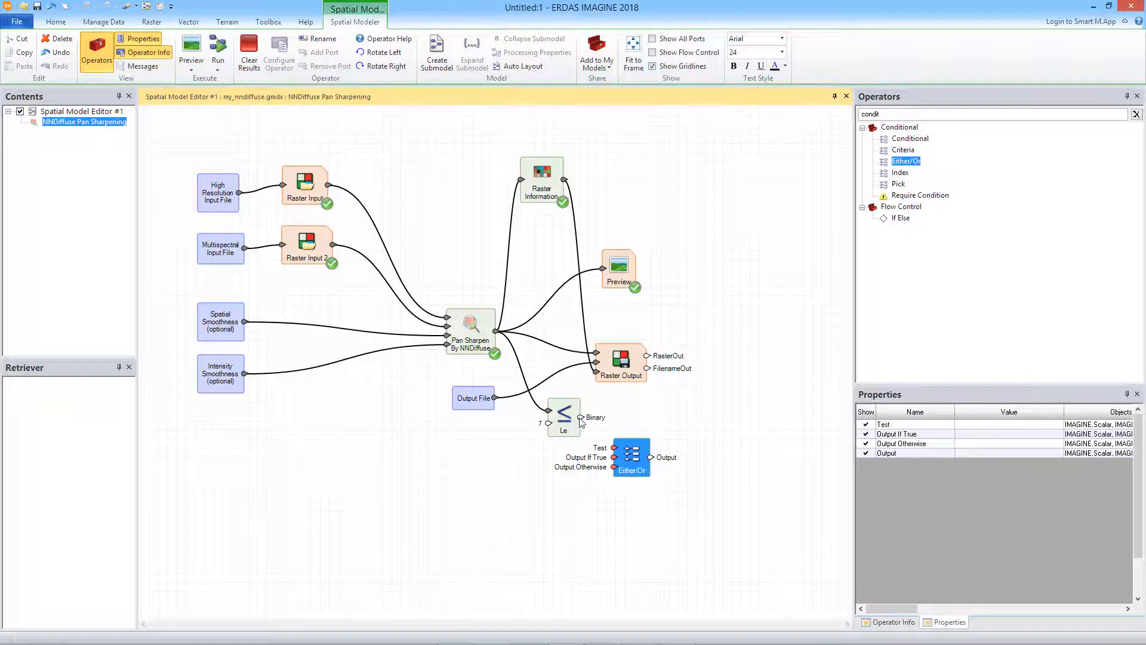
# Step: Connect the Binary output of Le to the Test input of Either/Or and set Output If True to the integer 1
pyautogui.moveTo(581, 416); pyautogui.dragTo(615, 449)
pyautogui.click(704, 537)
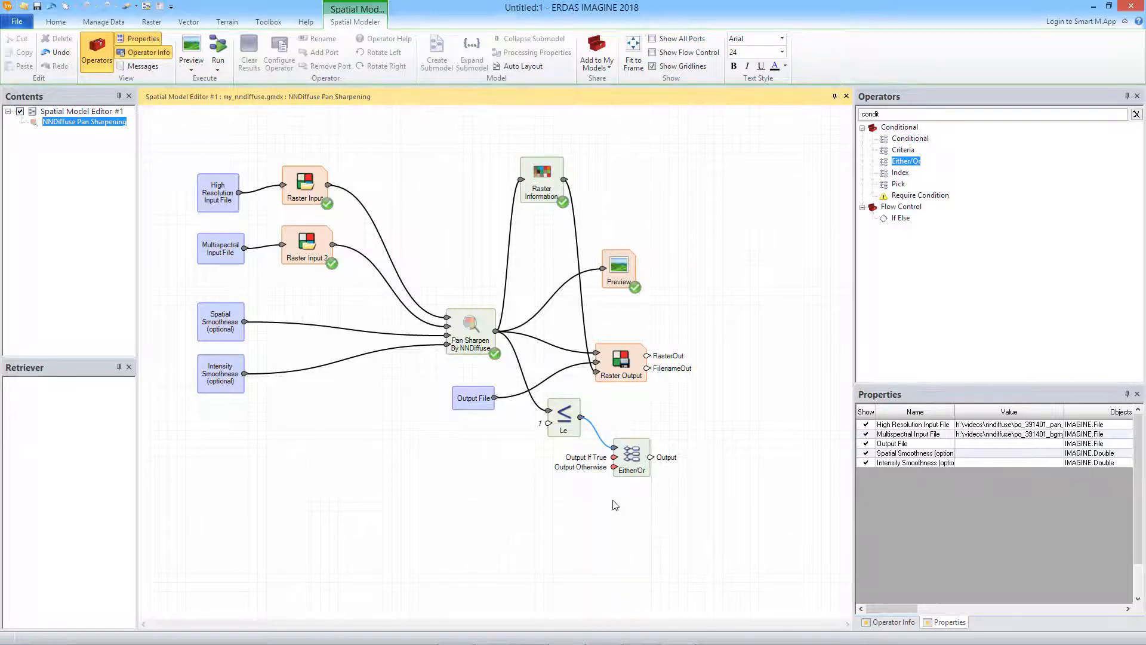
pyautogui.click(632, 456)
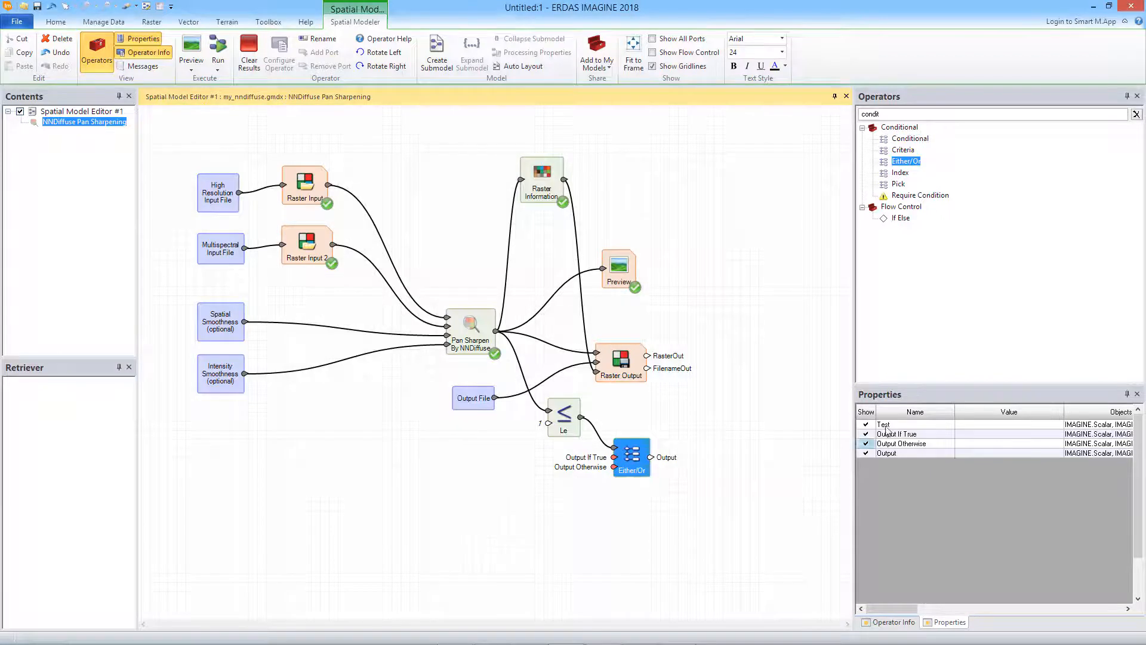
pyautogui.click(978, 433)
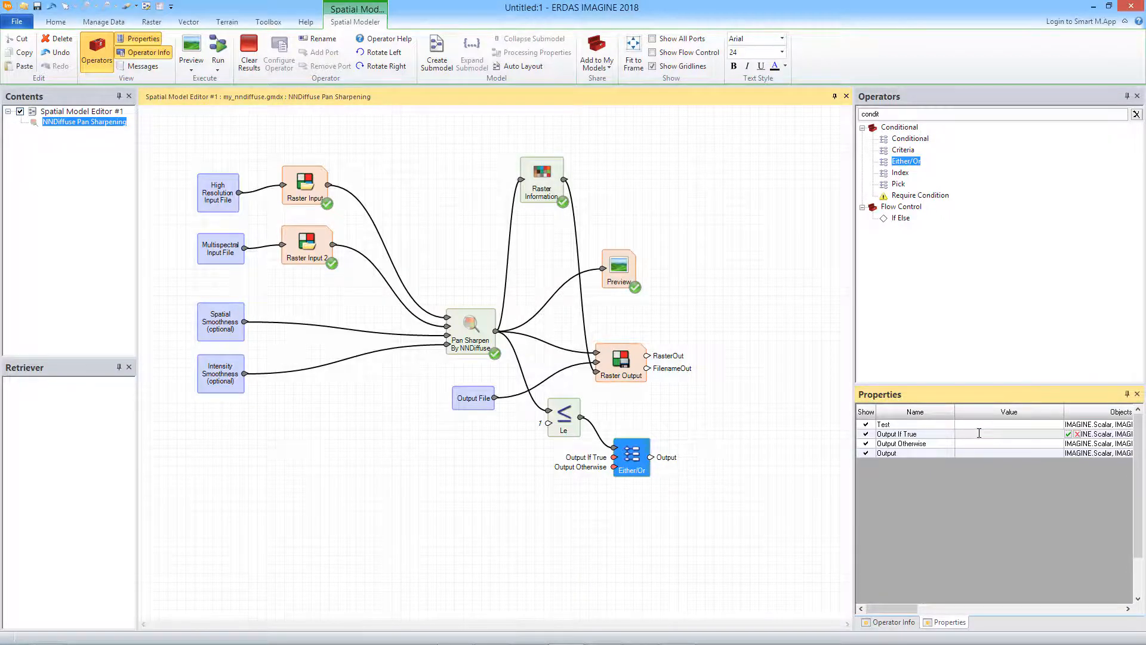
pyautogui.write('1')
pyautogui.press('Return')
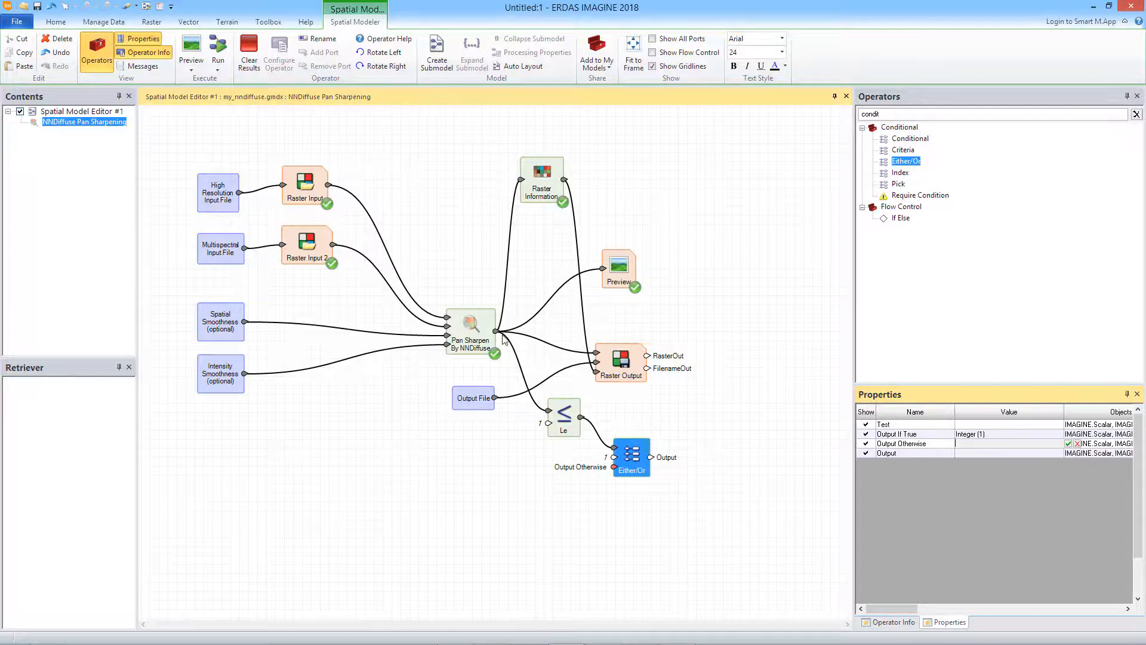
# Step: Connect the pan-sharpened output to Output Otherwise of Either/Or, and rearrange Either/Or, Raster Output and Preview to make room
pyautogui.moveTo(496, 332); pyautogui.dragTo(616, 471)
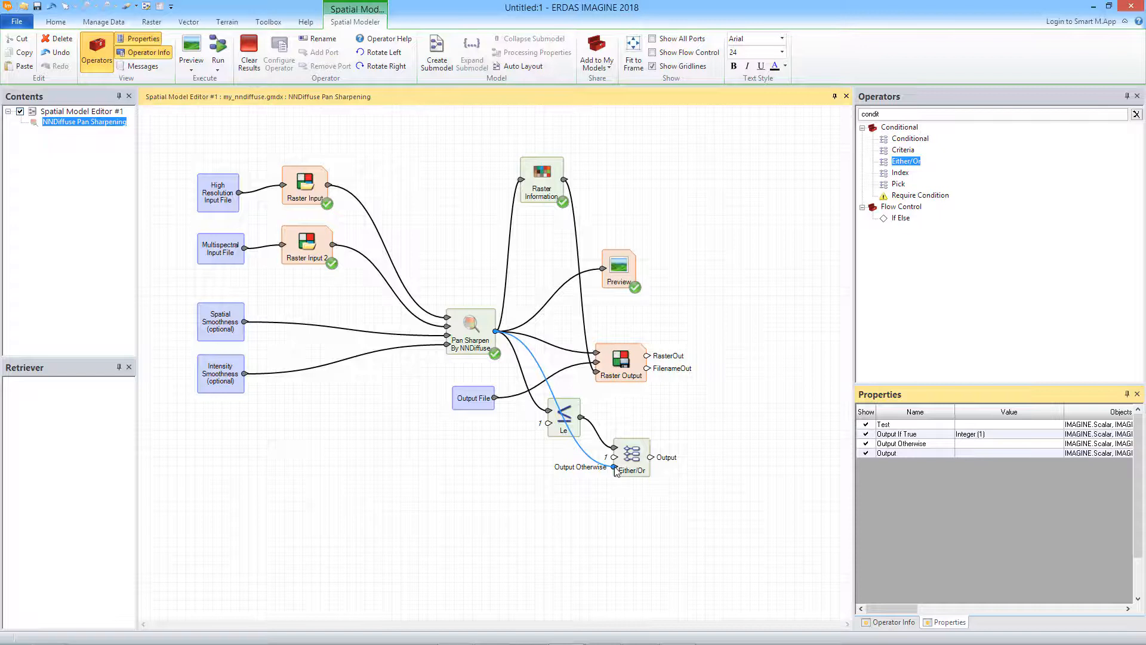
pyautogui.moveTo(637, 470); pyautogui.dragTo(663, 431)
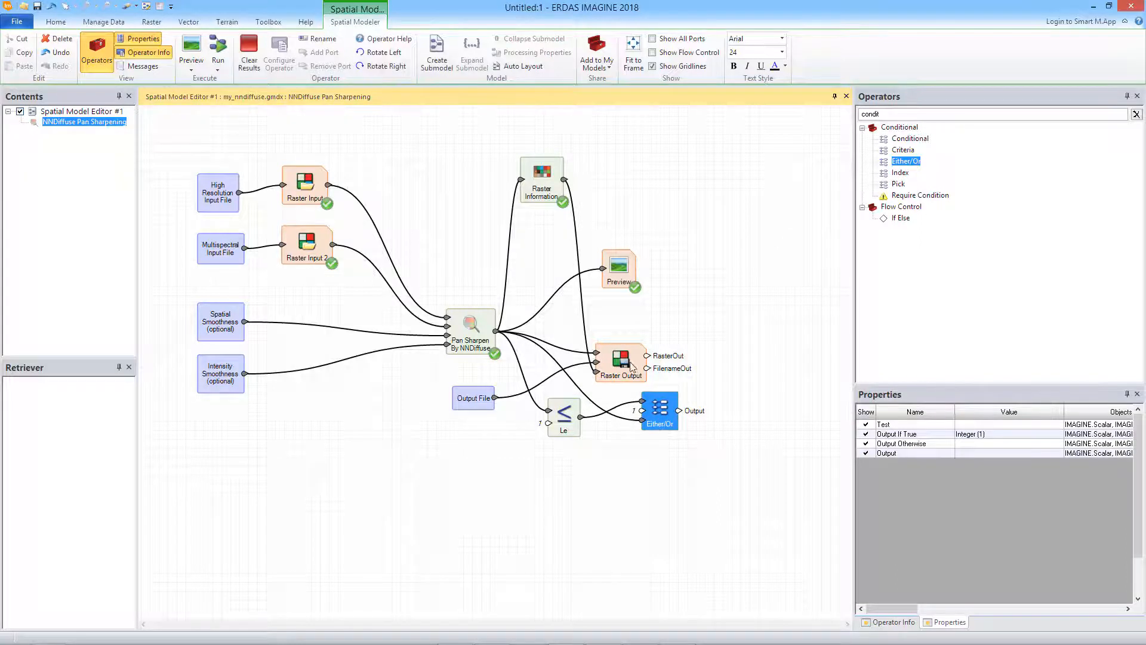
pyautogui.moveTo(643, 361); pyautogui.dragTo(770, 361)
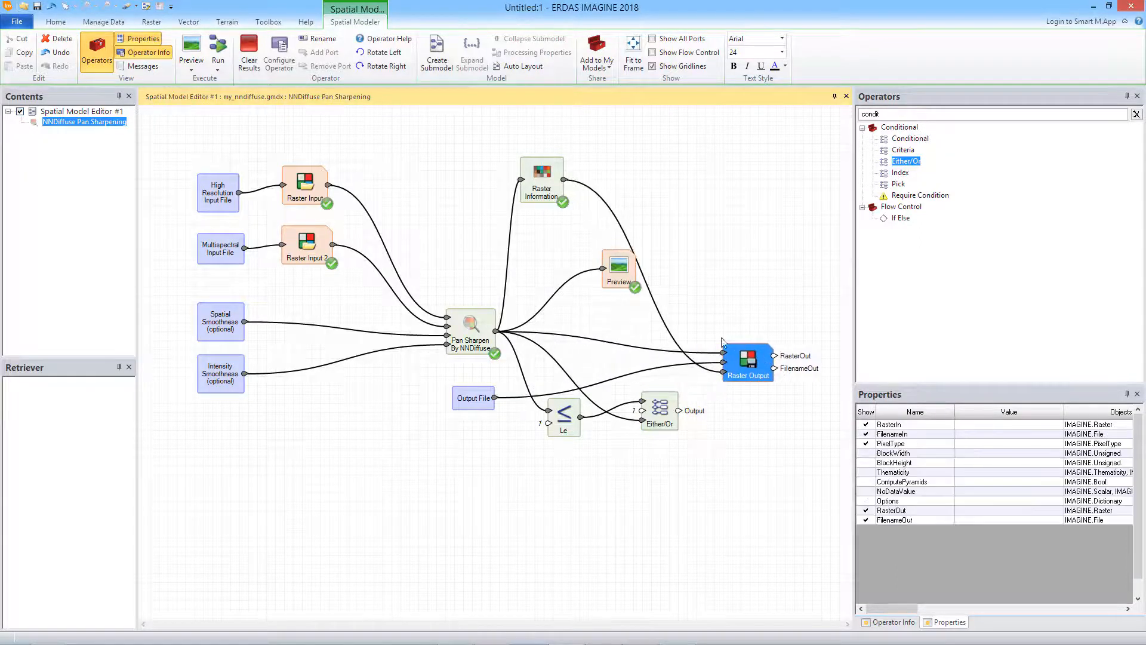
pyautogui.moveTo(622, 267); pyautogui.dragTo(754, 265)
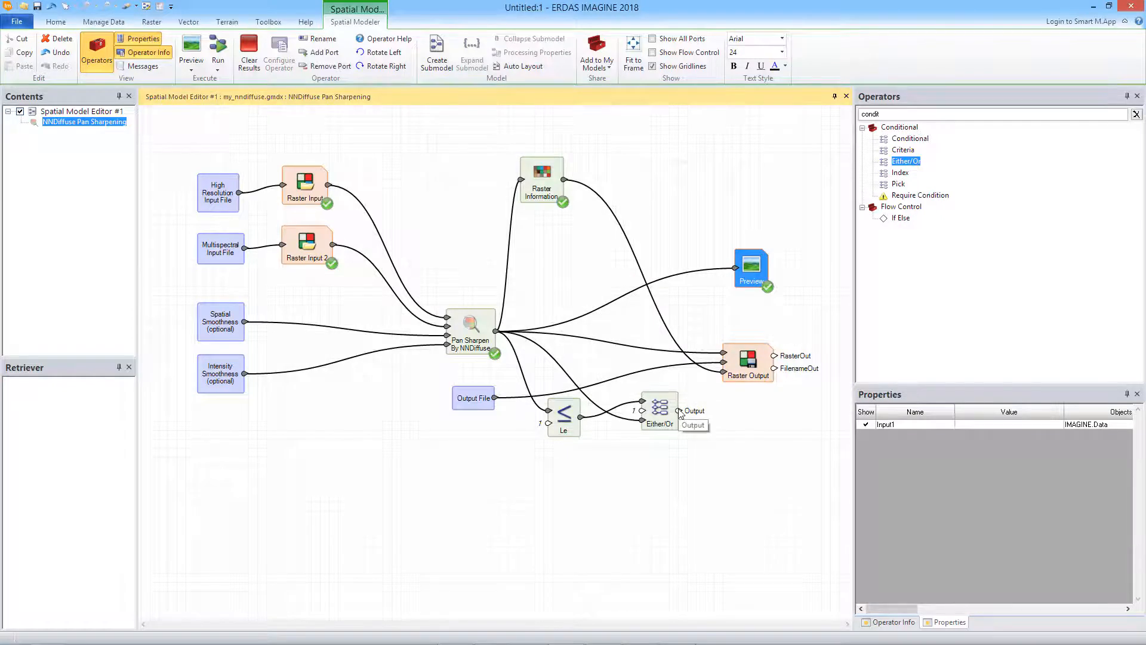
# Step: Disconnect Preview from the pan-sharpened output, place it beside Either/Or, and feed it from the Either/Or output
pyautogui.click(734, 267)
pyautogui.press('Delete')
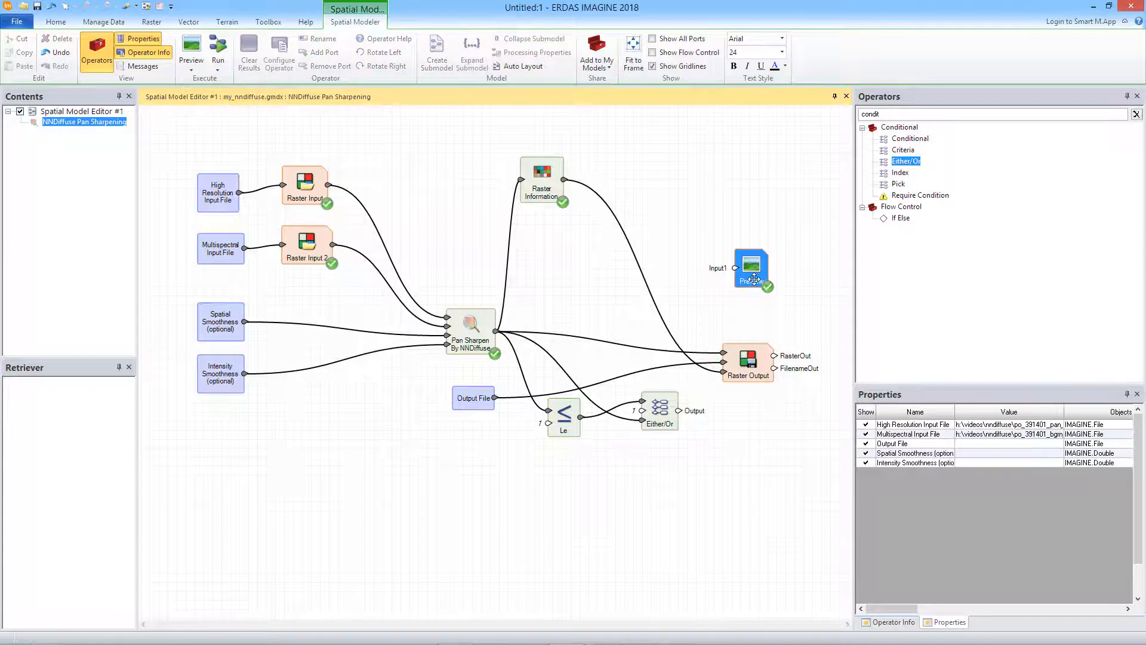
pyautogui.moveTo(754, 279); pyautogui.dragTo(757, 438)
pyautogui.moveTo(679, 411); pyautogui.dragTo(749, 436)
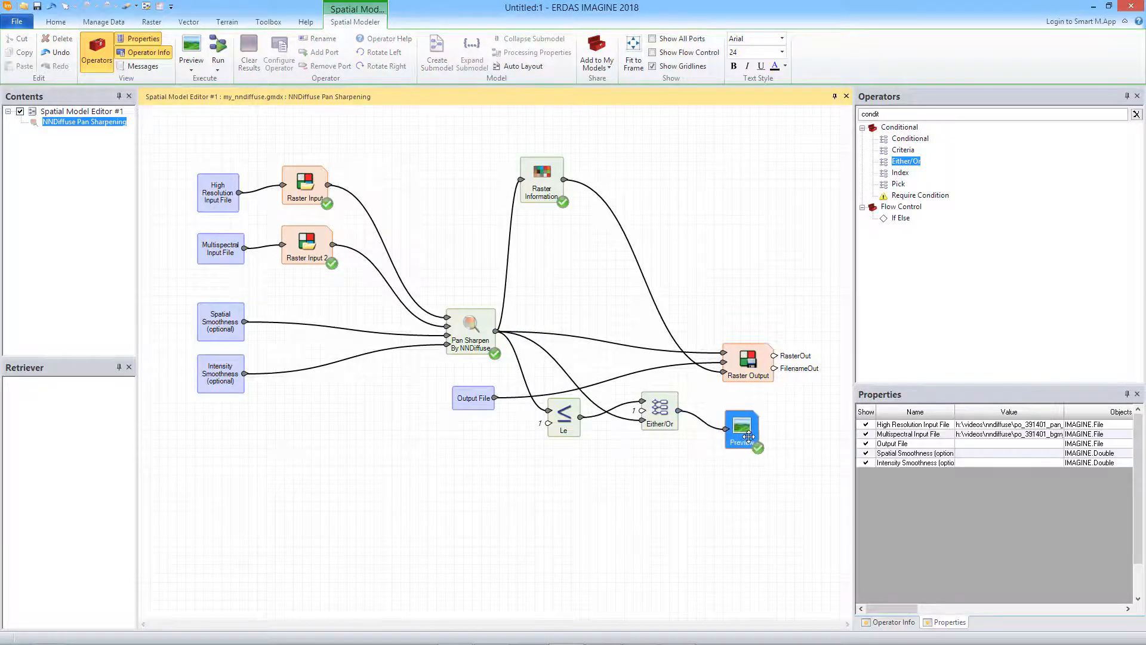
pyautogui.click(749, 437)
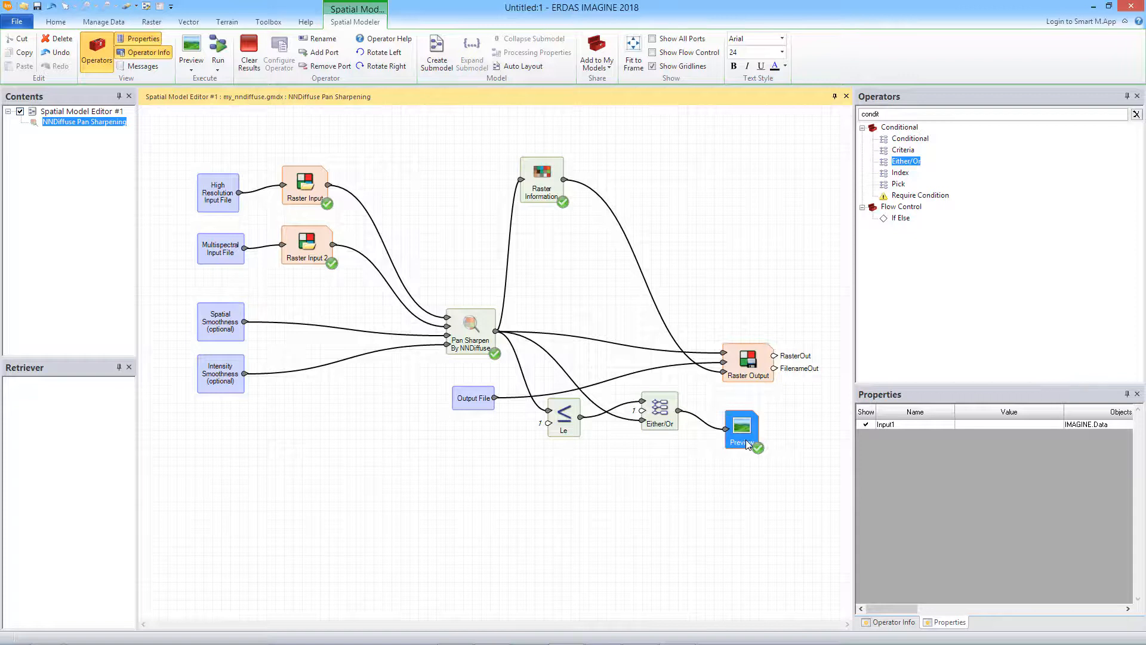
pyautogui.moveTo(740, 433); pyautogui.dragTo(736, 430)
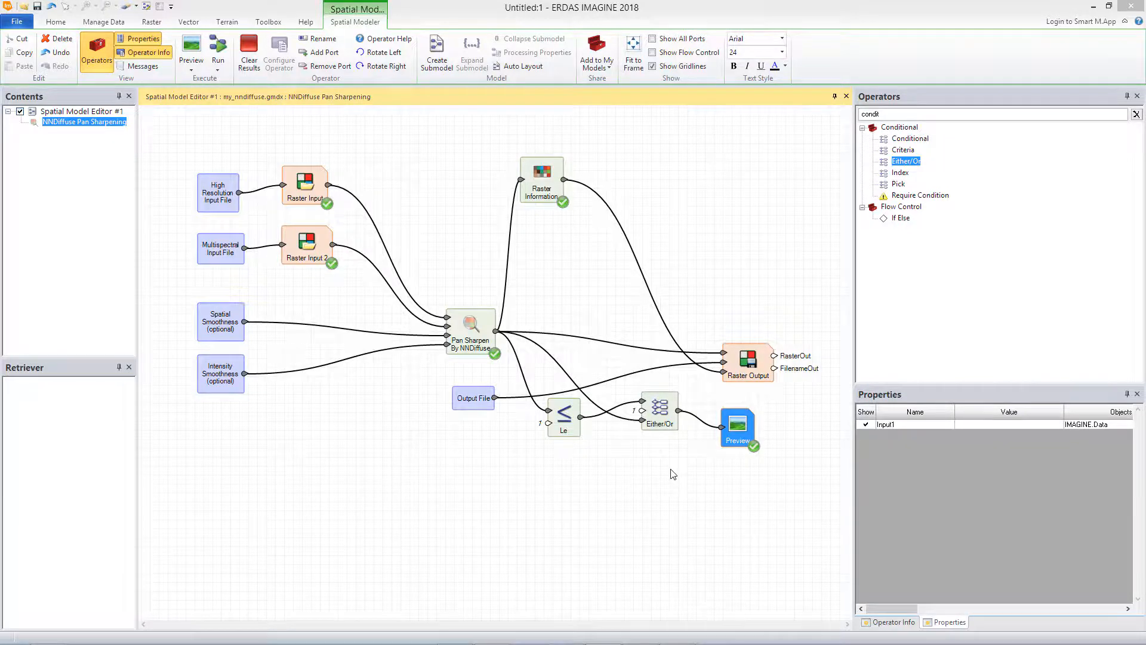
# Step: Replace the pan-sharpened connection to RasterIn of Raster Output with one from the Either/Or output
pyautogui.click(717, 351)
pyautogui.moveTo(717, 352); pyautogui.dragTo(705, 339)
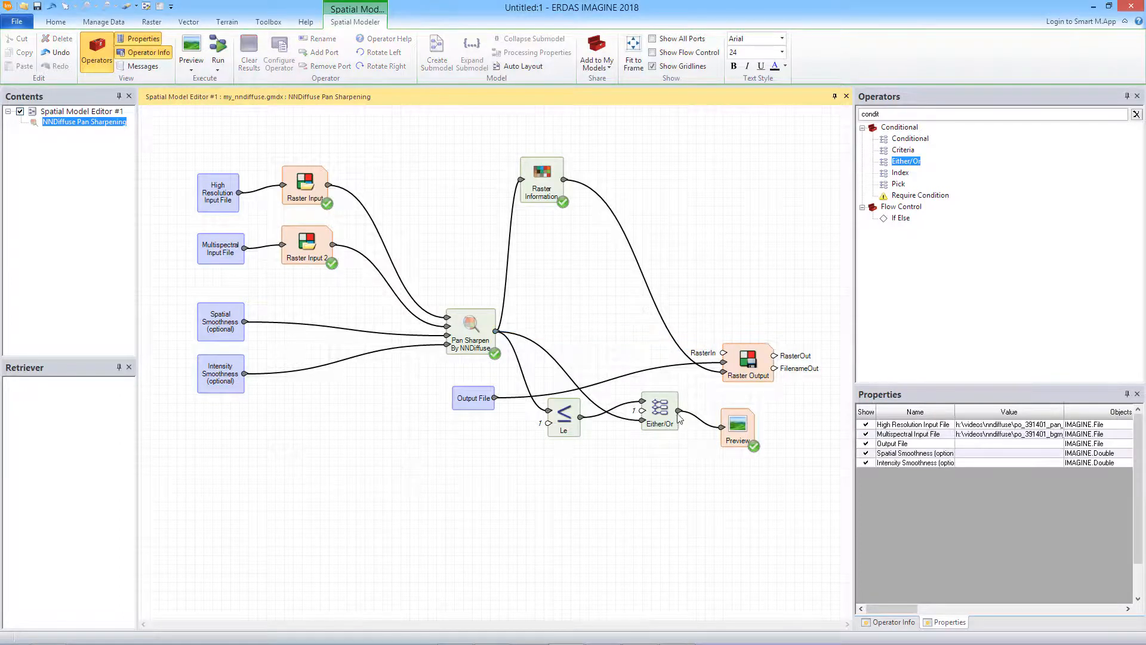
pyautogui.moveTo(679, 412); pyautogui.dragTo(724, 356)
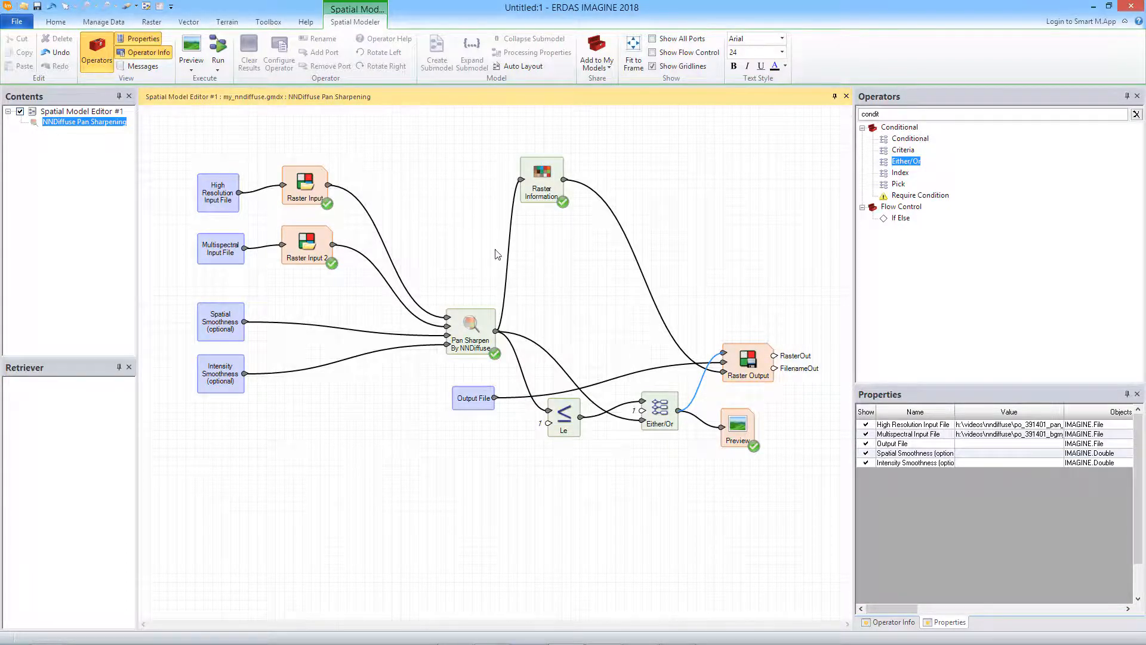
# Step: Run the model on the preset pan and multispectral inputs with nndiff2.img as the output file
pyautogui.click(219, 47)
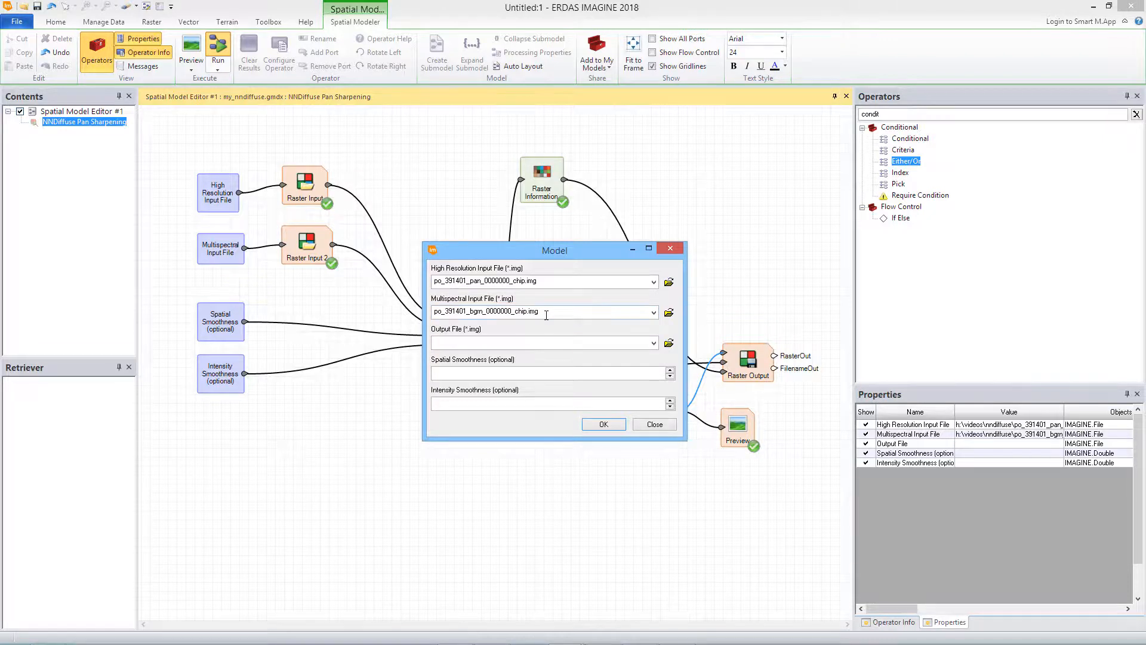
pyautogui.click(469, 344)
pyautogui.write('nndiff2.img')
pyautogui.click(614, 425)
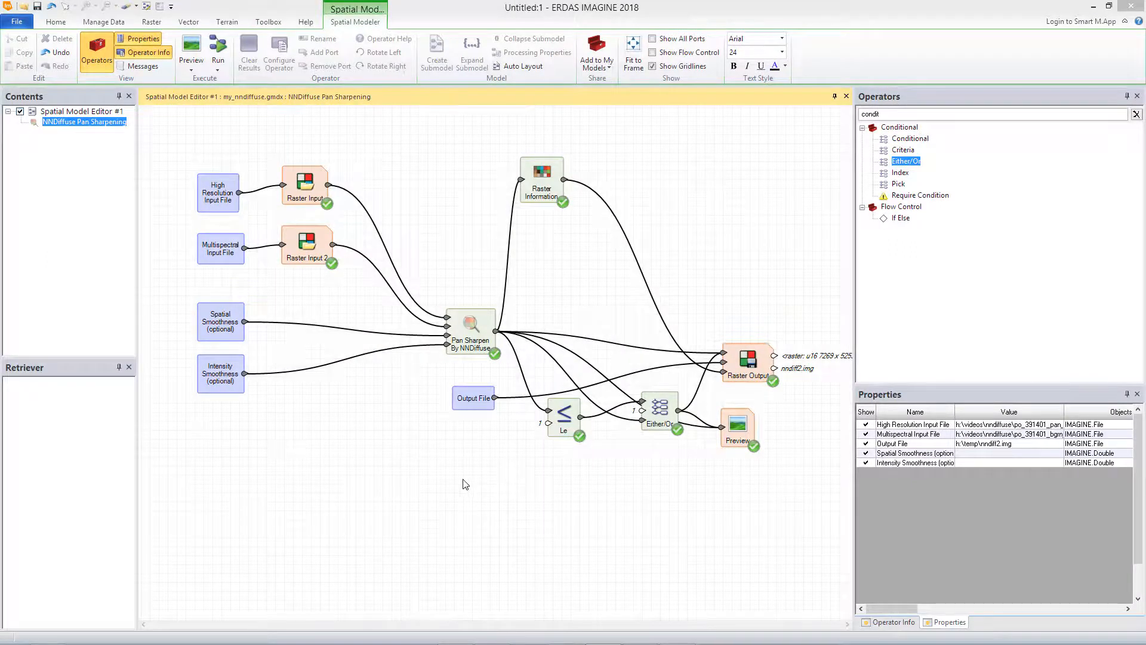
# Step: Create a new 2D view and open the recent file nndiff2.img in it
pyautogui.click(63, 24)
pyautogui.click(345, 71)
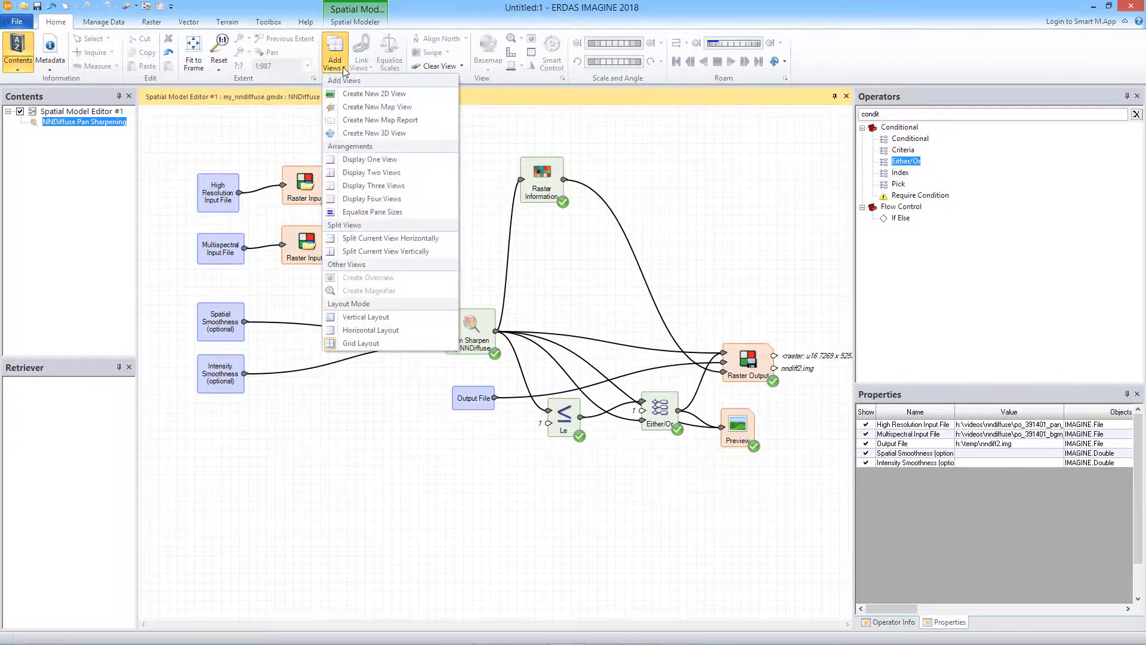
pyautogui.click(378, 94)
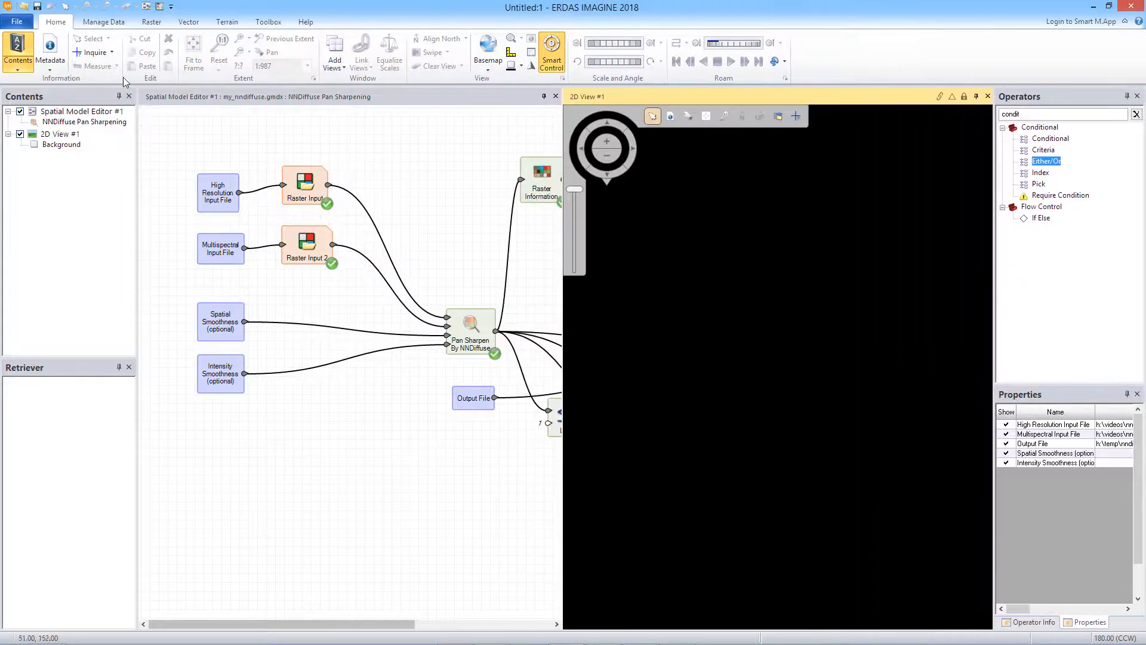
pyautogui.click(17, 22)
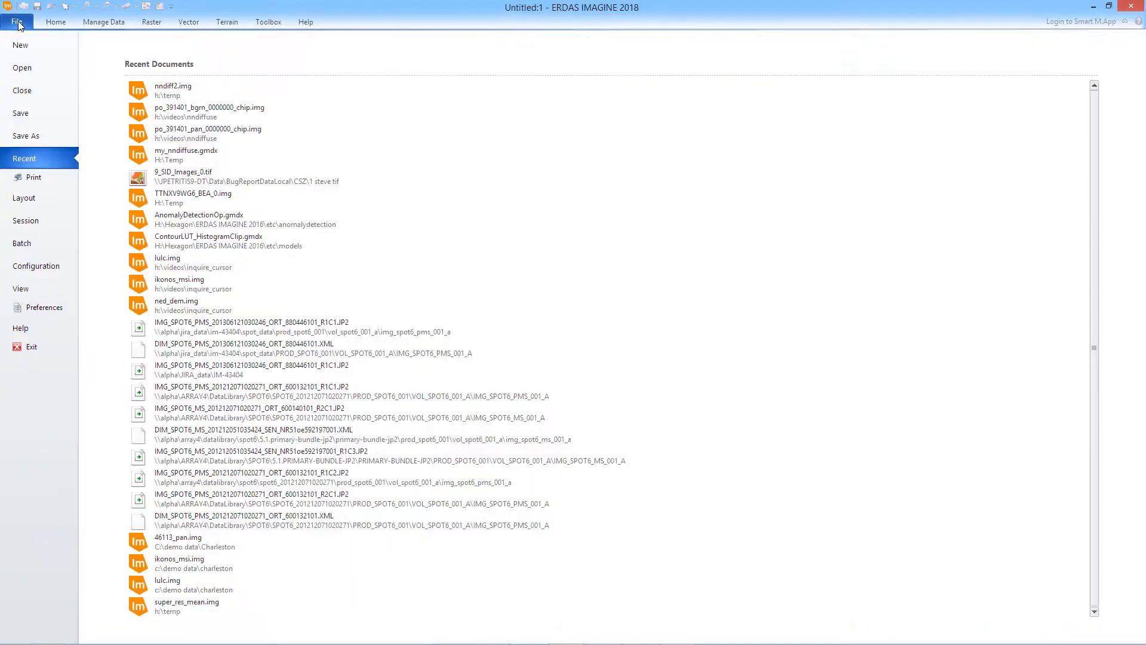
pyautogui.click(174, 90)
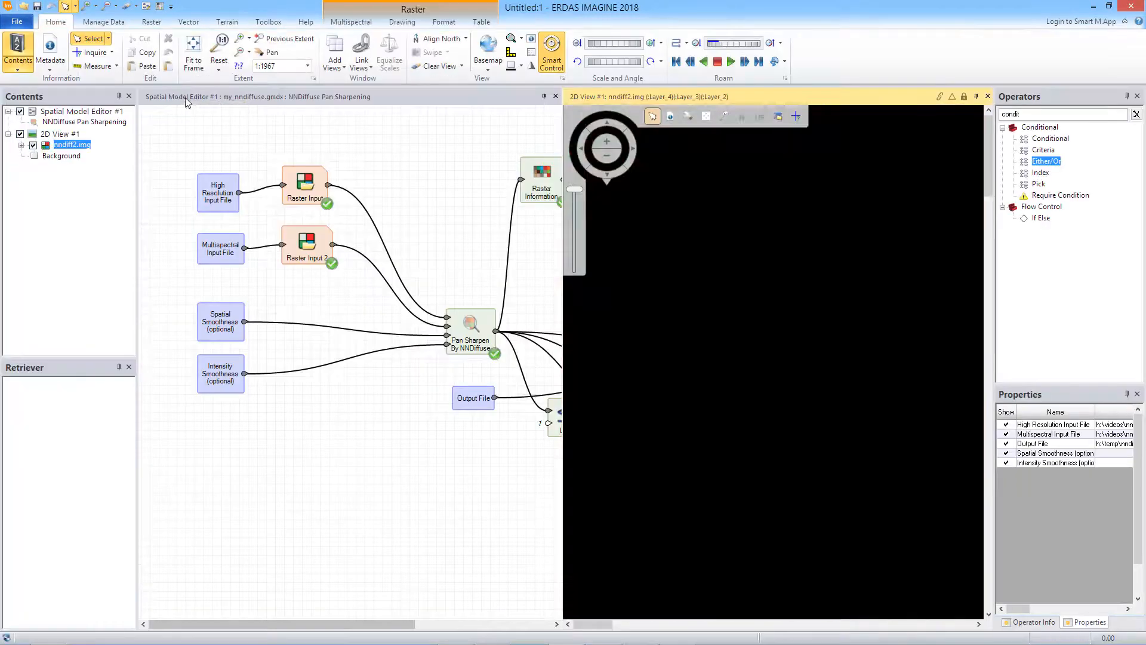
# Step: Overlay the recent multispectral image po_391401_bgrn_0000000_chip.img on nndiff2.img around the airfield's aircraft parking area
pyautogui.scroll(-5, 750, 221)
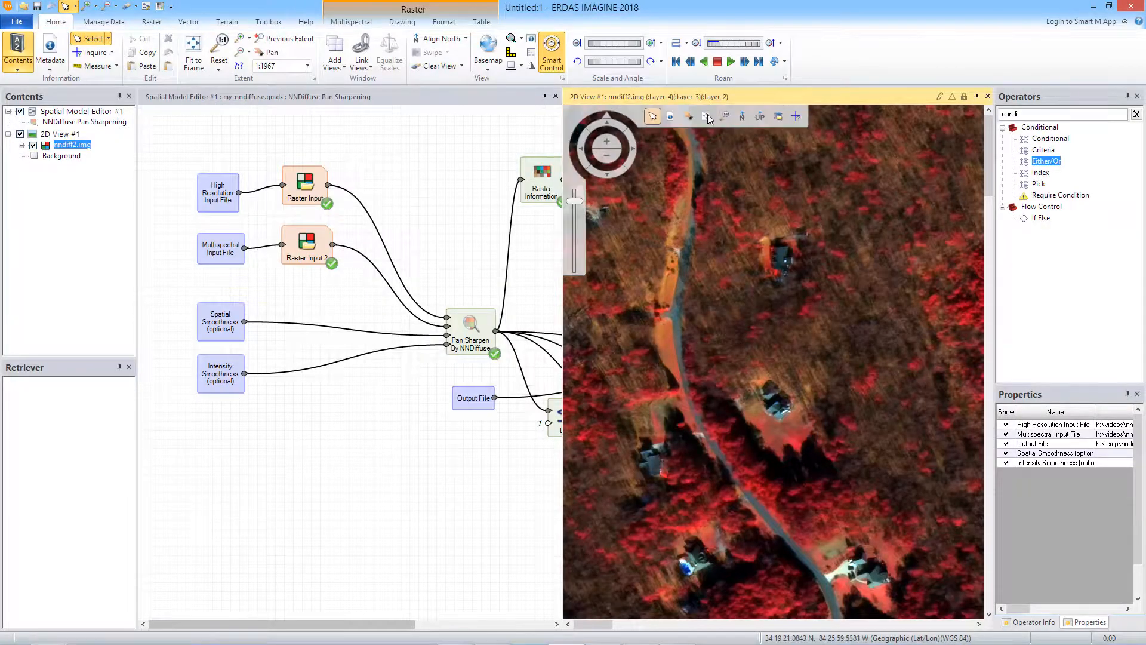
pyautogui.scroll(5, 712, 361)
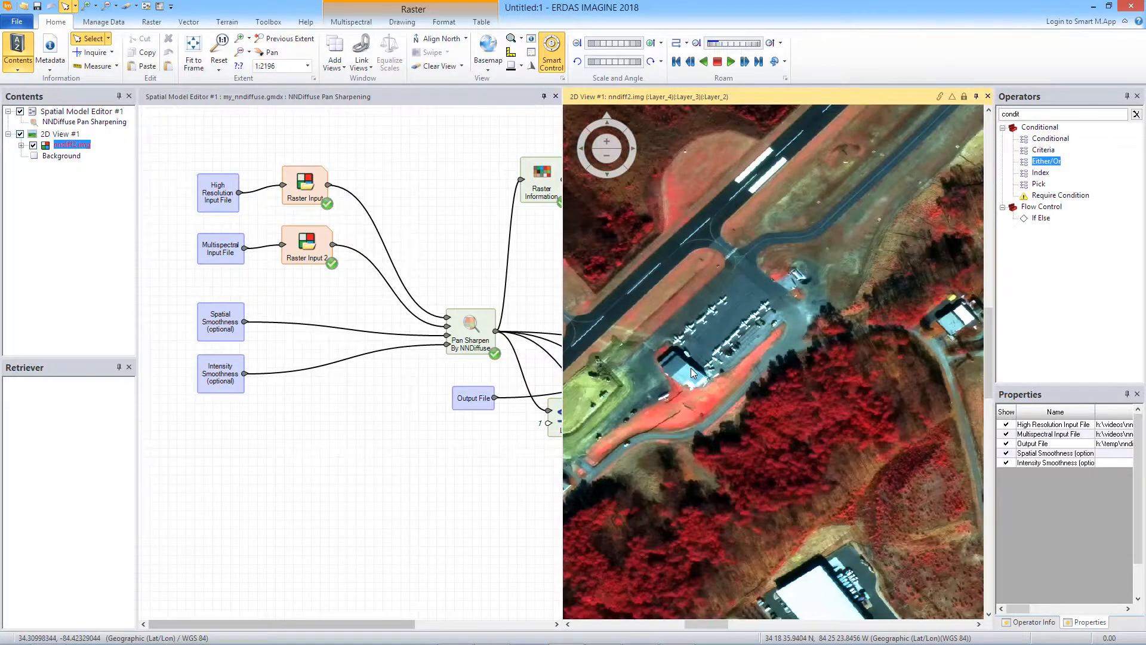
pyautogui.click(725, 116)
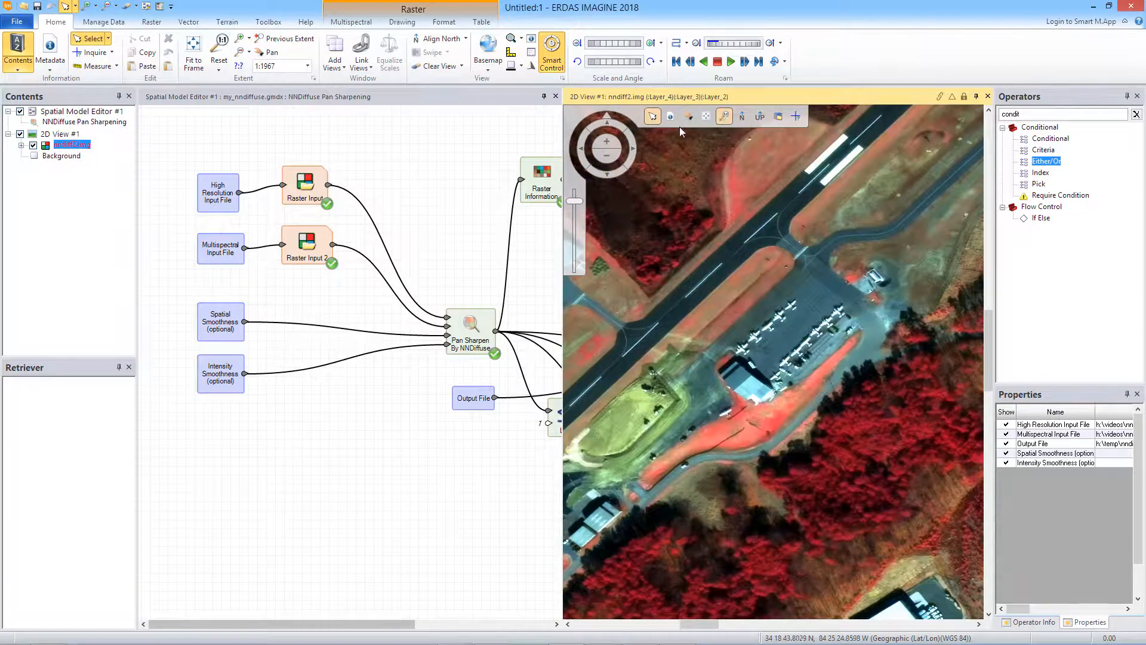
pyautogui.click(609, 141)
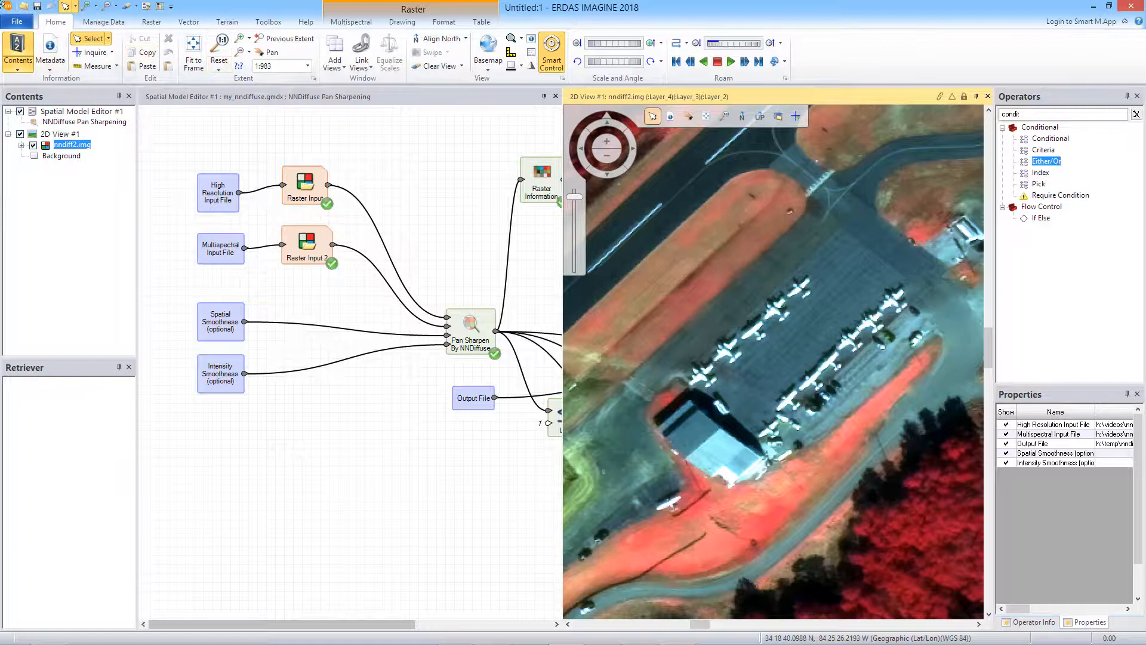
pyautogui.click(25, 22)
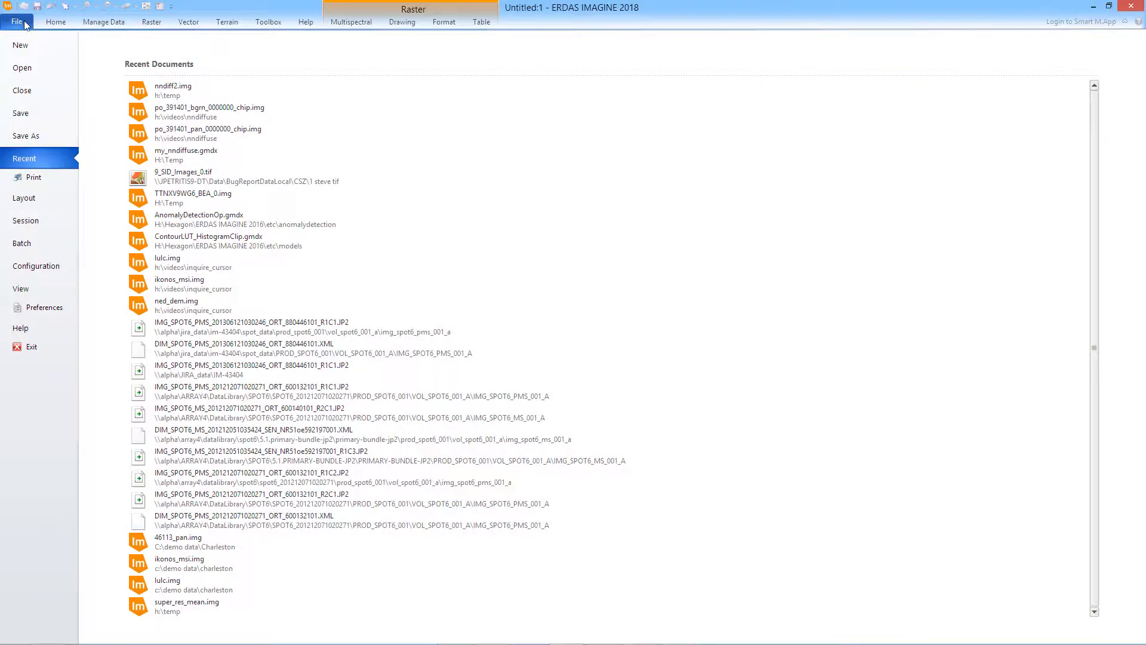
pyautogui.click(197, 112)
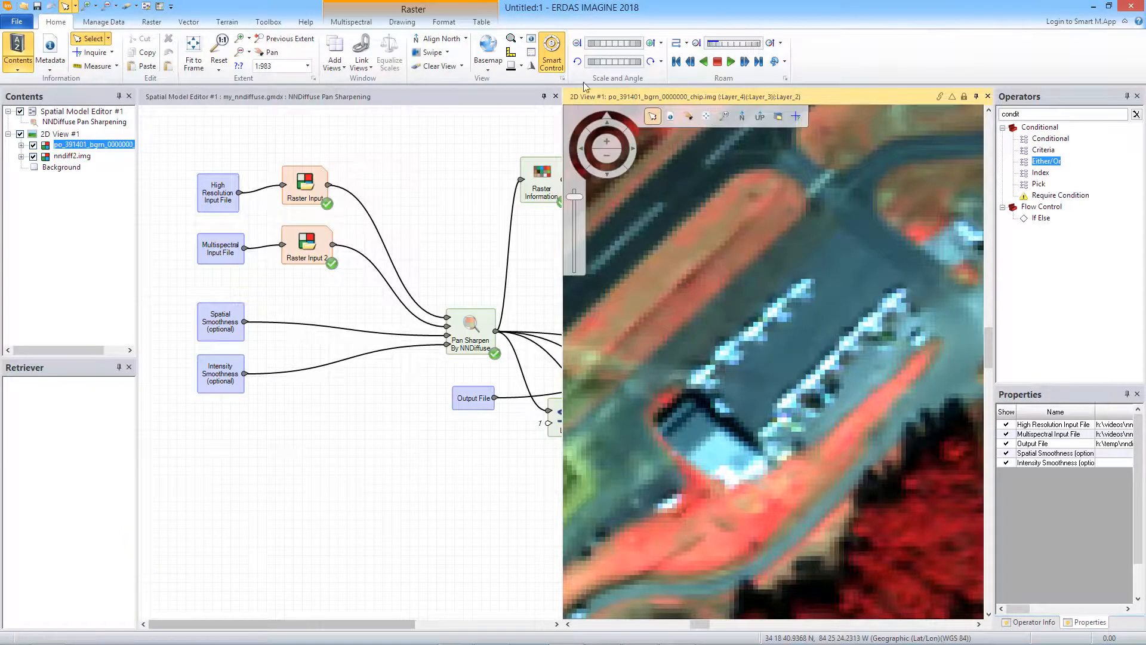
# Step: Compare the multispectral image with nndiff2.img over the parked aircraft using Swipe in an enlarged 2D view, and close the transition
pyautogui.click(433, 52)
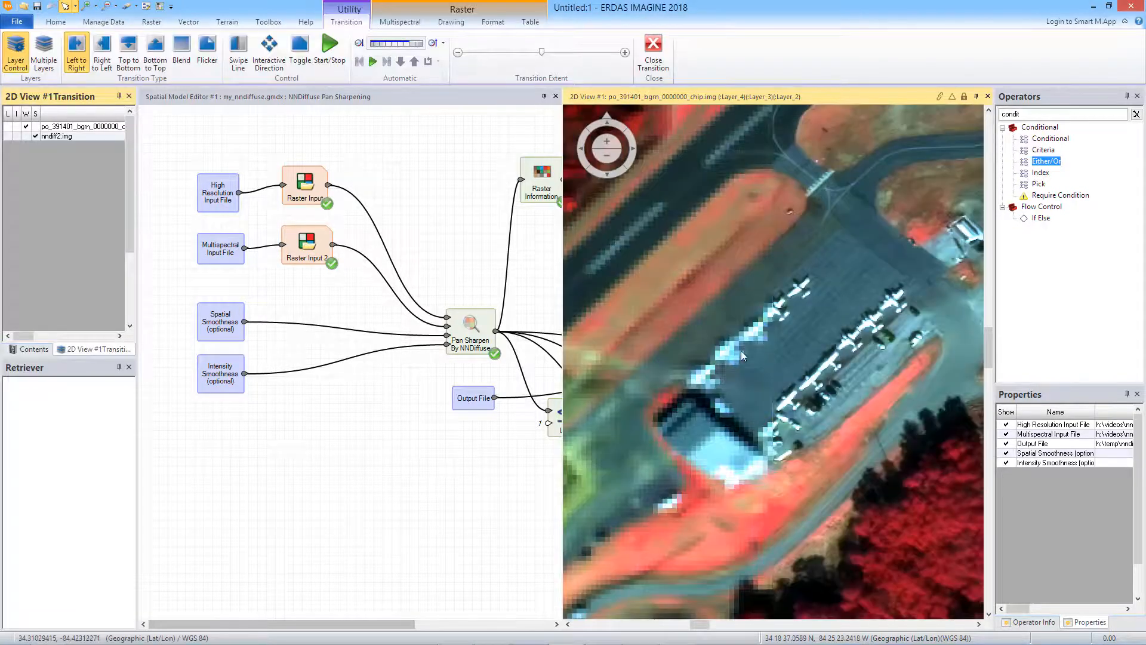
pyautogui.moveTo(563, 292); pyautogui.dragTo(300, 299)
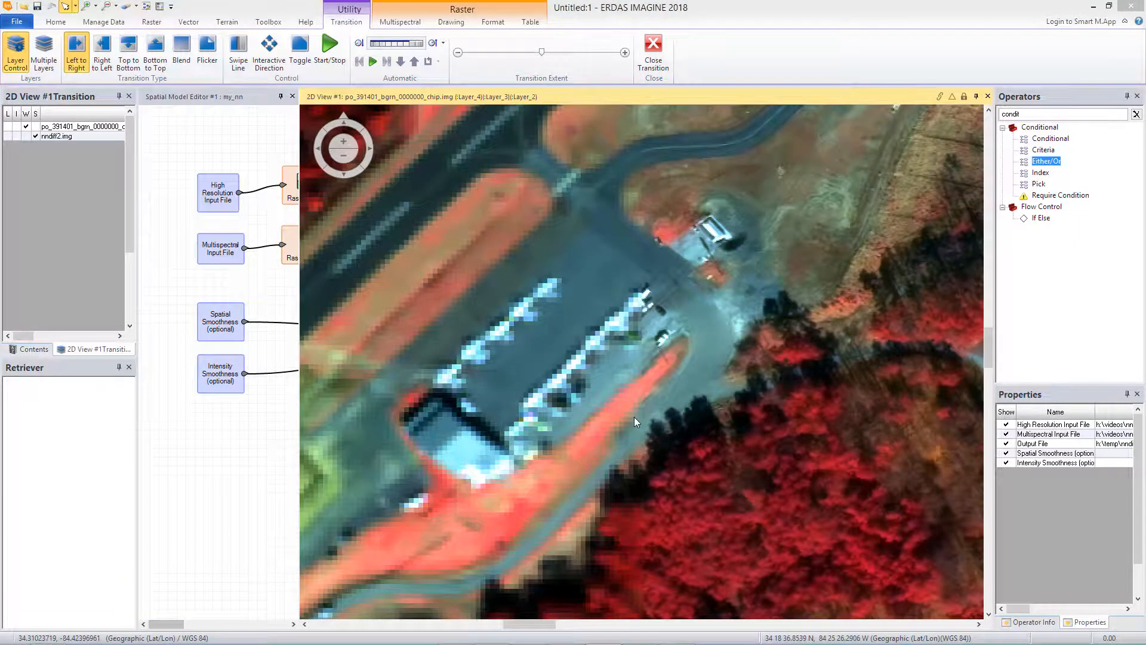
pyautogui.moveTo(642, 418); pyautogui.dragTo(328, 418)
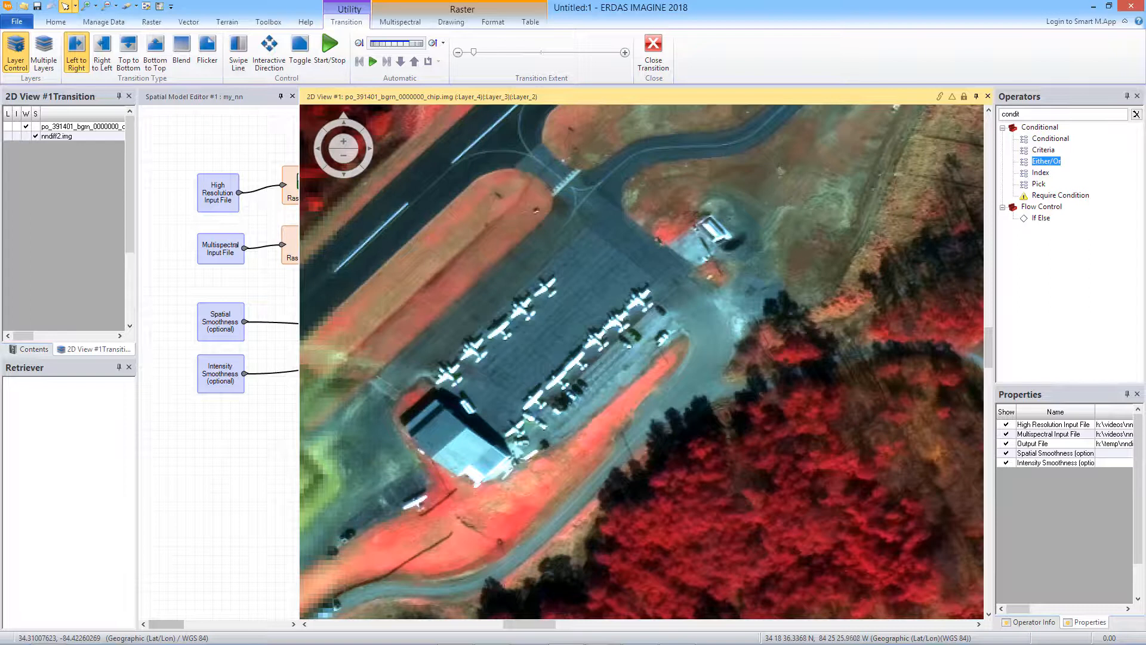
pyautogui.moveTo(333, 365); pyautogui.dragTo(652, 426)
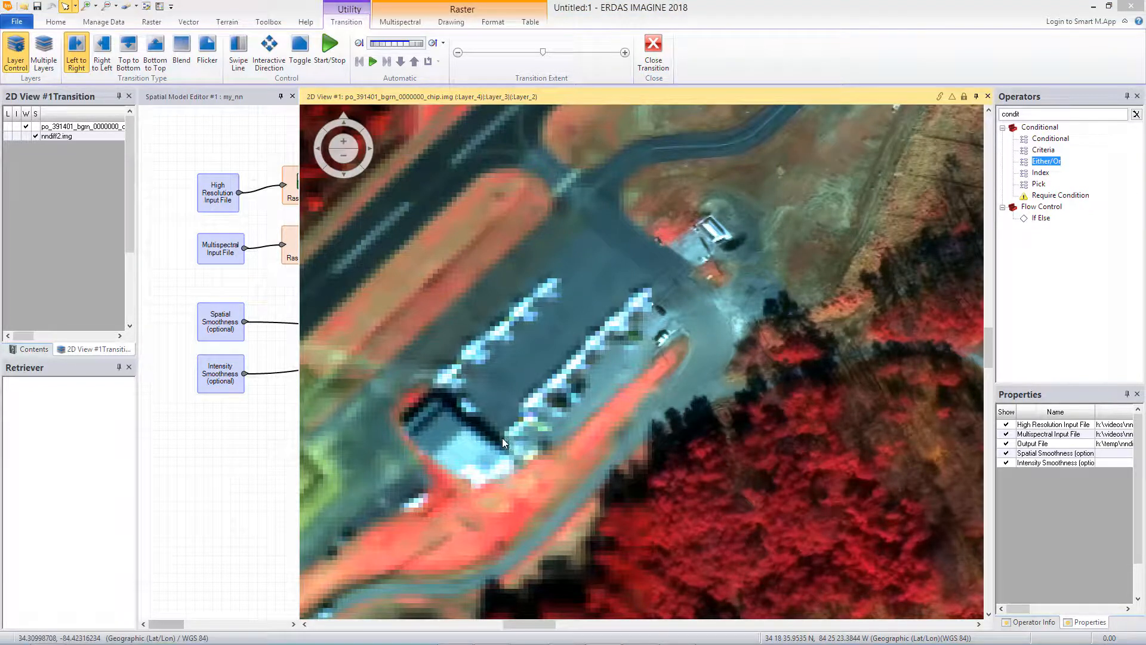
pyautogui.moveTo(299, 429); pyautogui.dragTo(789, 428)
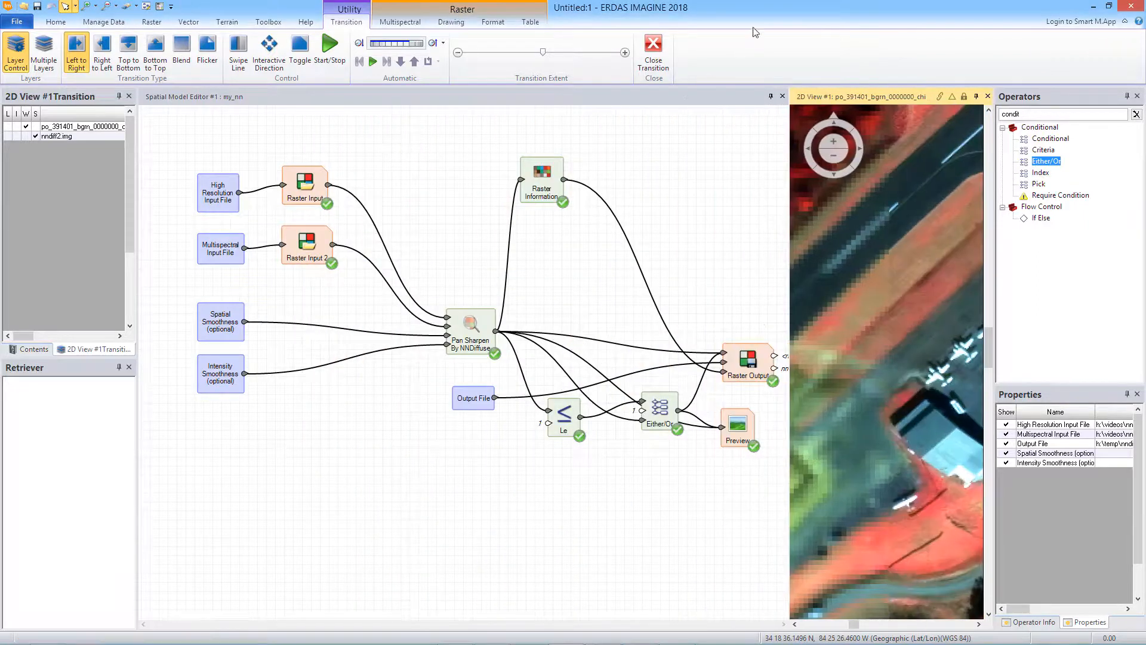
pyautogui.click(654, 50)
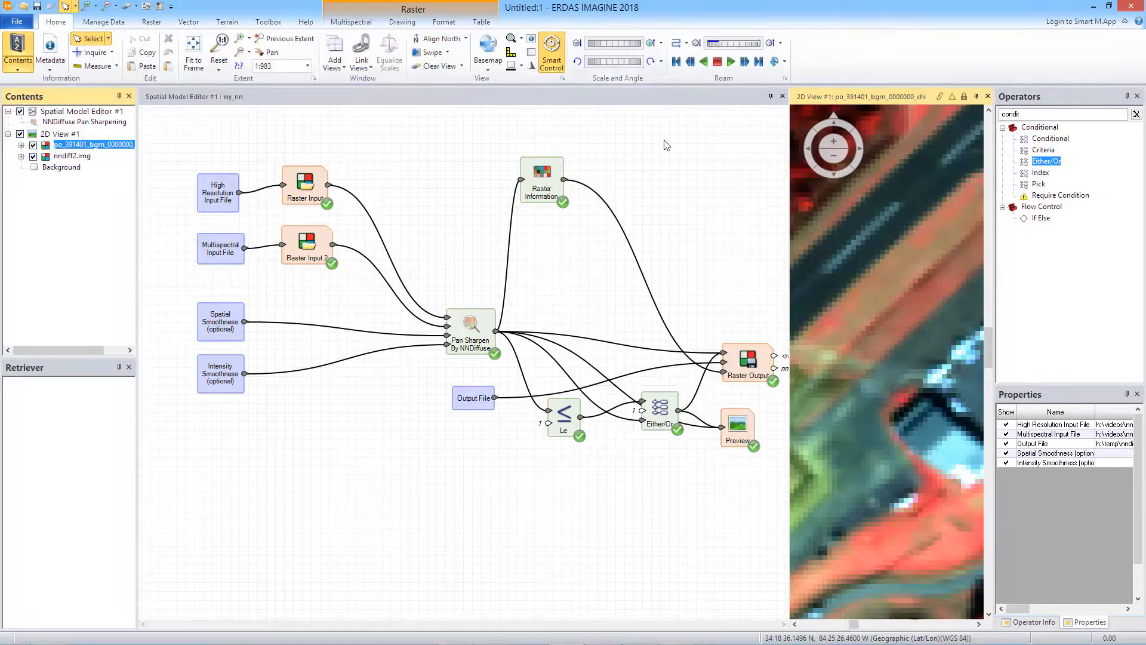
# Step: Hide the po_391401_bgrn_0000000_chip.img layer in 2D View #1
pyautogui.click(623, 463)
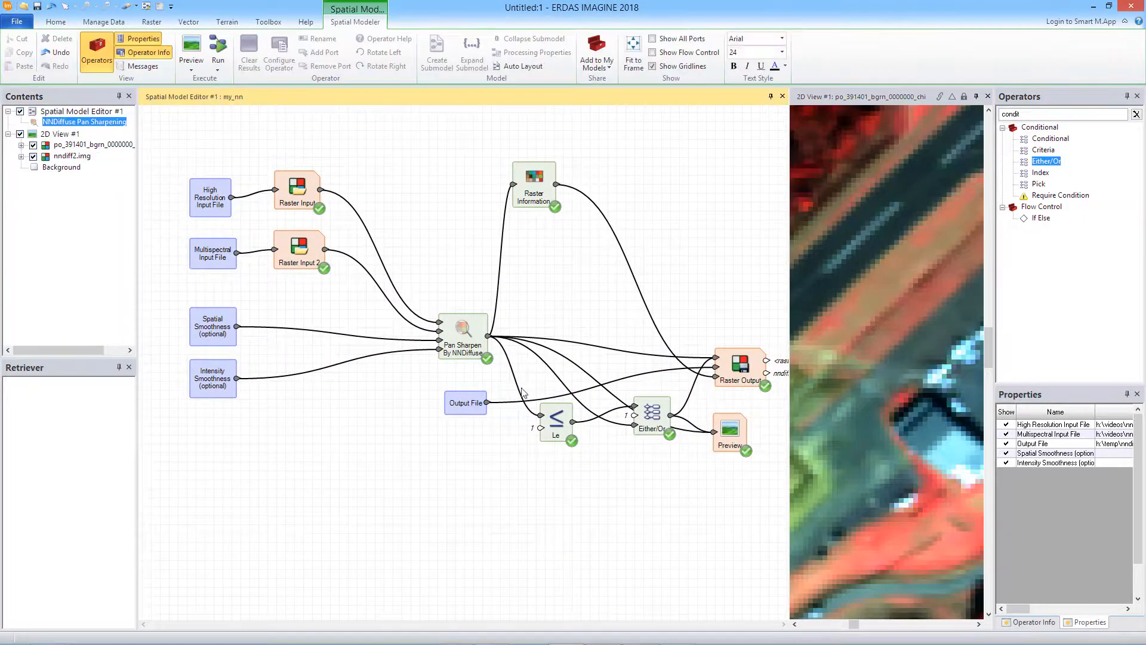
pyautogui.click(34, 146)
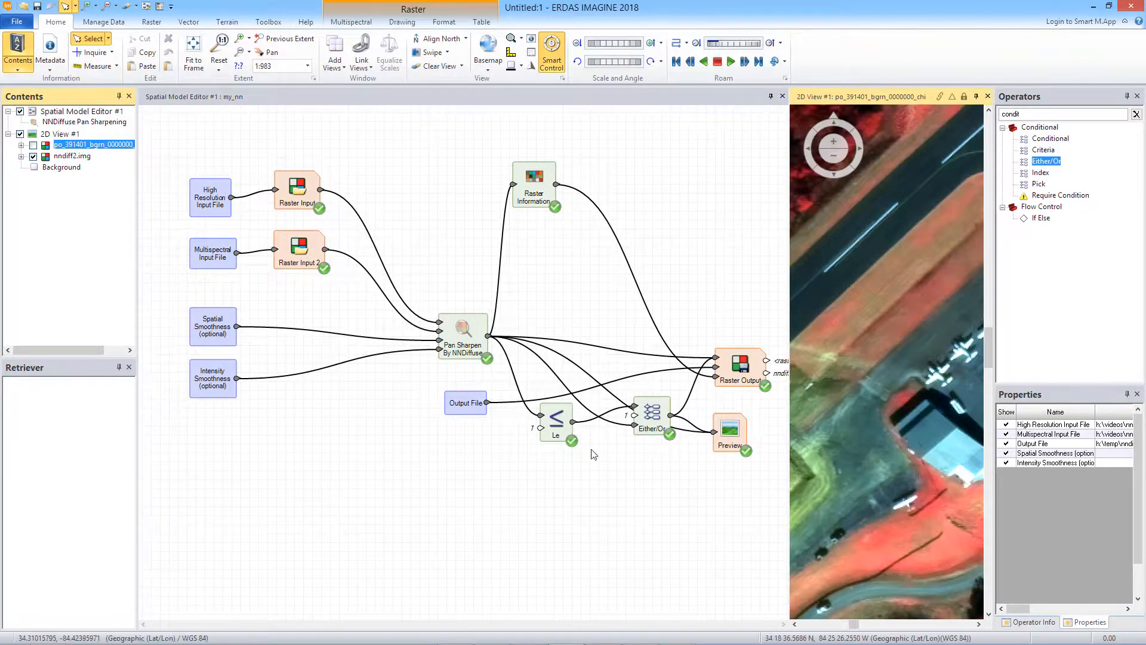